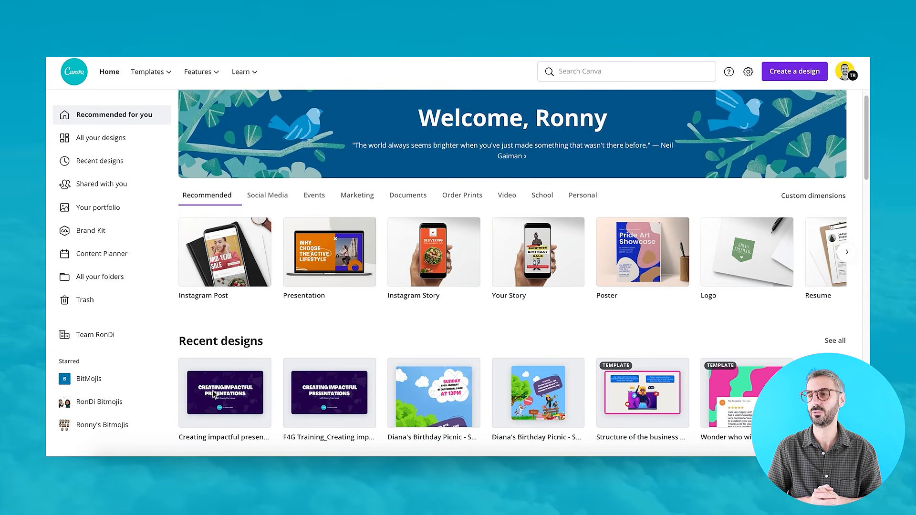
Open the "Creating impactful presentations" design from the recent designs on the home page.
{"action": "scroll", "coordinate": [240, 385], "scroll_direction": "down", "scroll_amount": 2}
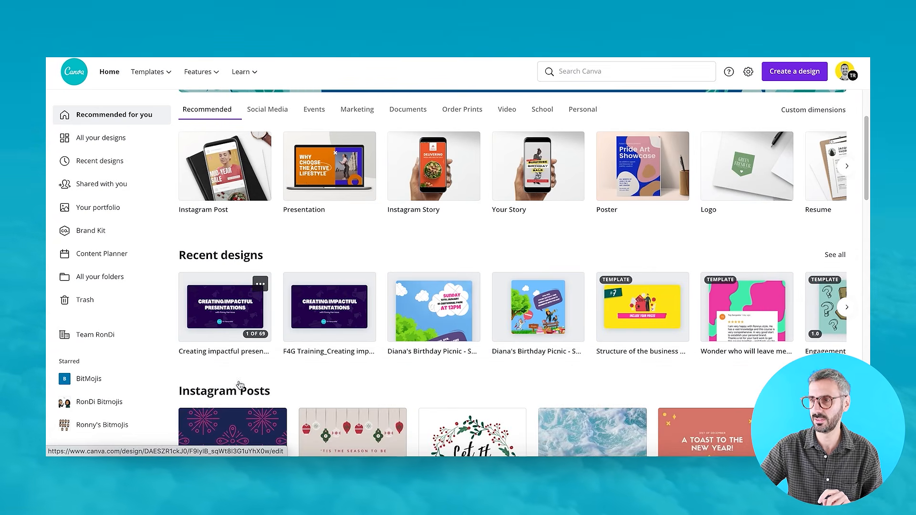
{"action": "left_click", "coordinate": [242, 310]}
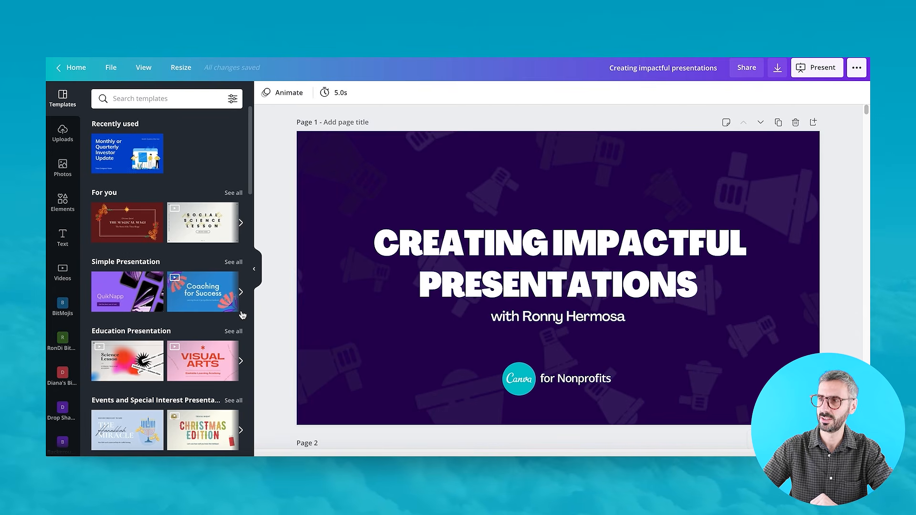
{"action": "scroll", "coordinate": [333, 392], "scroll_direction": "down", "scroll_amount": 1}
{"action": "scroll", "coordinate": [289, 274], "scroll_direction": "down", "scroll_amount": 1}
{"action": "scroll", "coordinate": [288, 277], "scroll_direction": "up", "scroll_amount": 2}
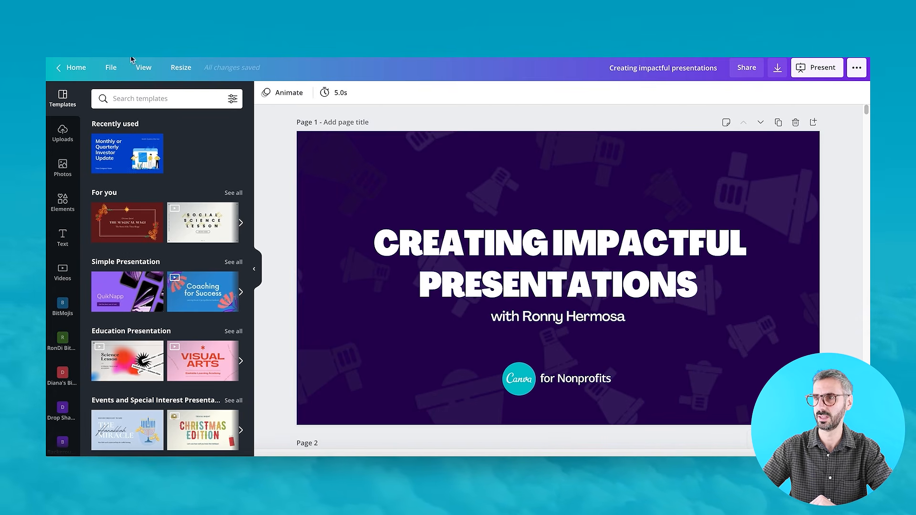
Switch the editor to thumbnail view to show the page strip.
{"action": "left_click", "coordinate": [144, 67]}
{"action": "left_click", "coordinate": [162, 114]}
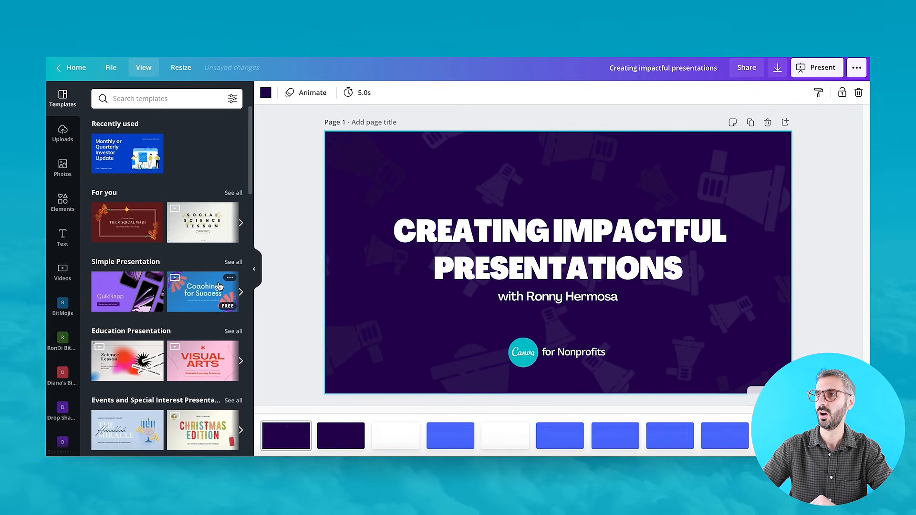
Switch to grid view and scroll through all the presentation's pages.
{"action": "left_click", "coordinate": [153, 76]}
{"action": "left_click", "coordinate": [167, 130]}
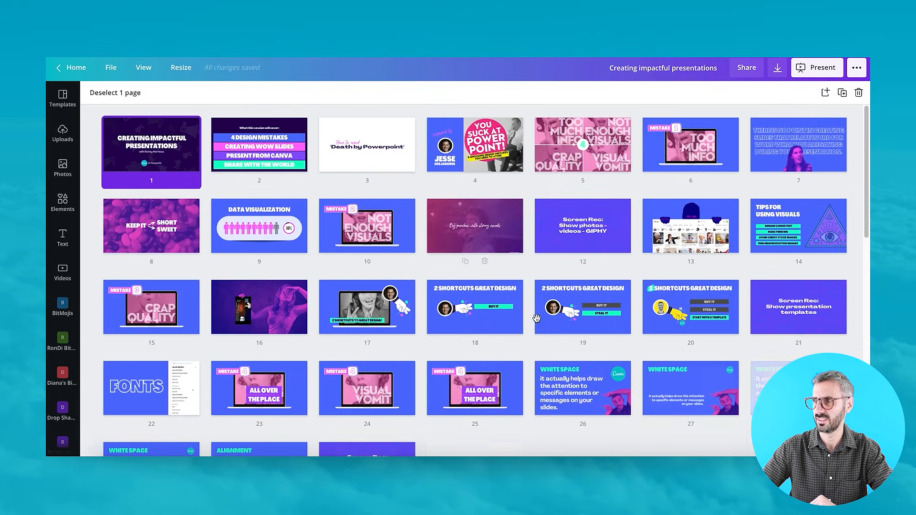
{"action": "scroll", "coordinate": [419, 229], "scroll_direction": "down", "scroll_amount": 5}
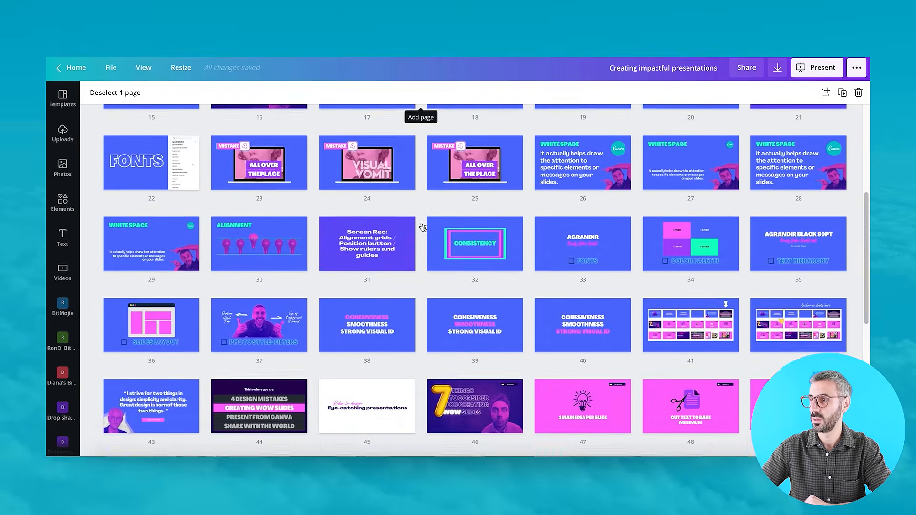
{"action": "scroll", "coordinate": [422, 226], "scroll_direction": "down", "scroll_amount": 5}
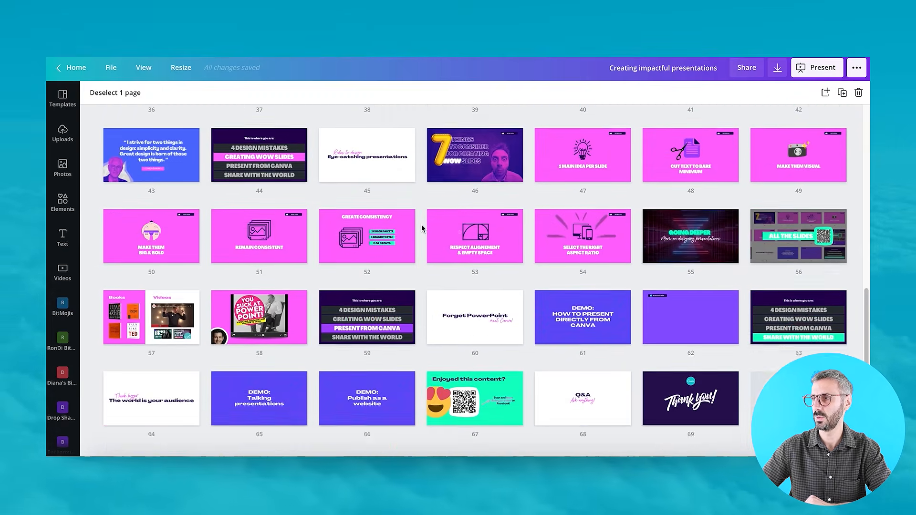
{"action": "scroll", "coordinate": [422, 226], "scroll_direction": "down", "scroll_amount": 2}
{"action": "scroll", "coordinate": [422, 234], "scroll_direction": "up", "scroll_amount": 12}
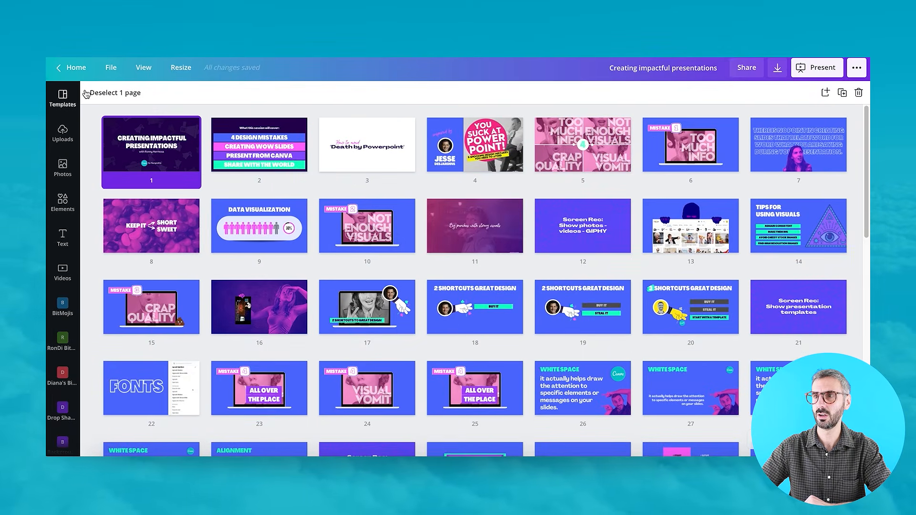
Switch the editor back to thumbnail view.
{"action": "left_click", "coordinate": [143, 67]}
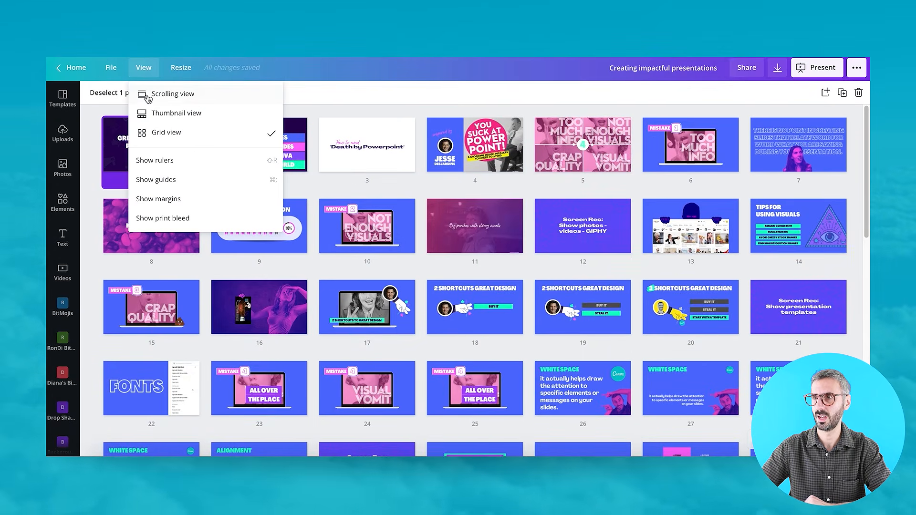
{"action": "left_click", "coordinate": [157, 115]}
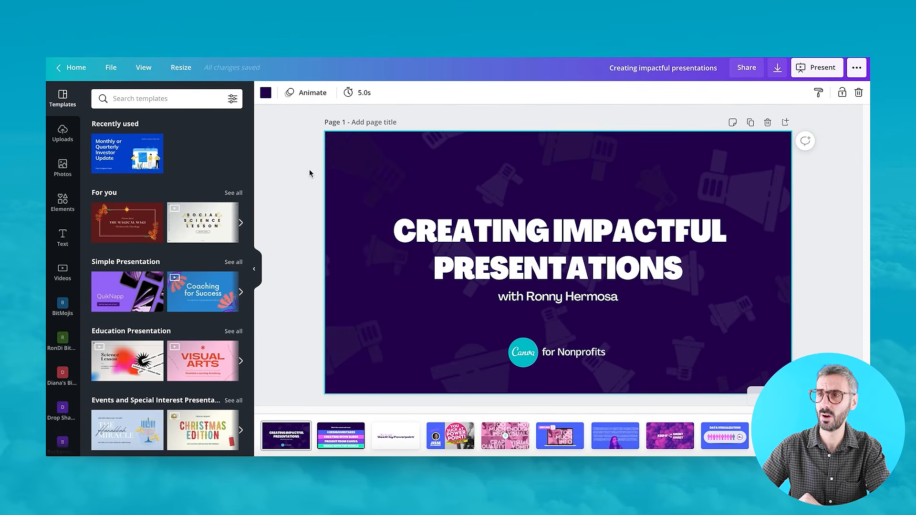
Return to the Canva home page.
{"action": "left_click", "coordinate": [74, 68]}
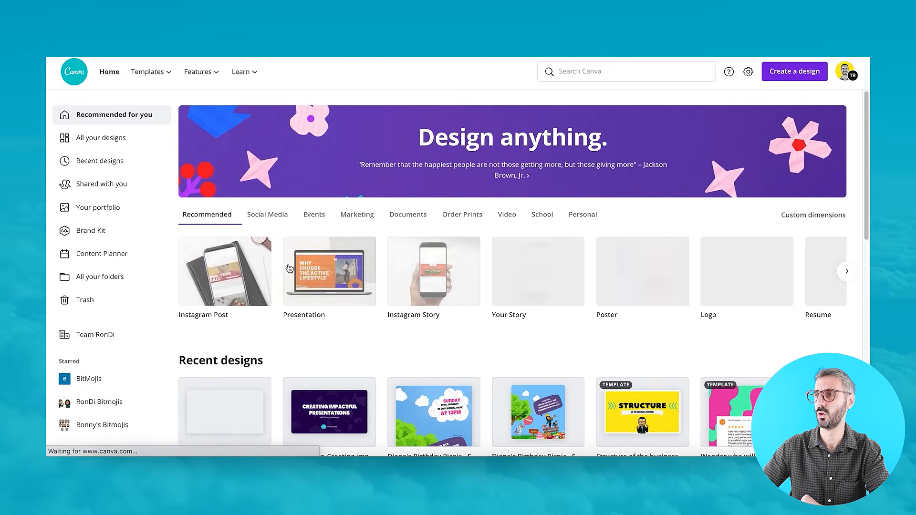
{"action": "scroll", "coordinate": [289, 270], "scroll_direction": "down", "scroll_amount": 3}
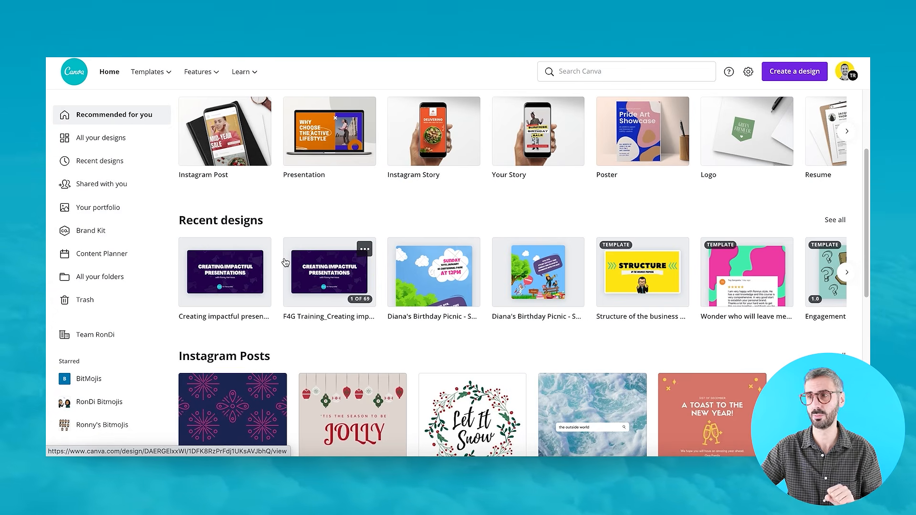
{"action": "scroll", "coordinate": [285, 261], "scroll_direction": "up", "scroll_amount": 3}
Search Canva for "presentation" and open the Presentation template results.
{"action": "left_click", "coordinate": [562, 67]}
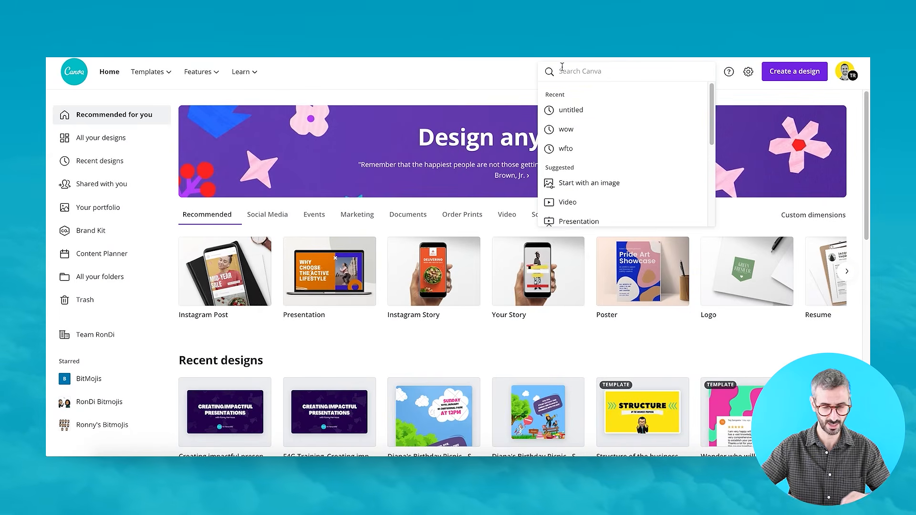
{"action": "type", "text": "presentation"}
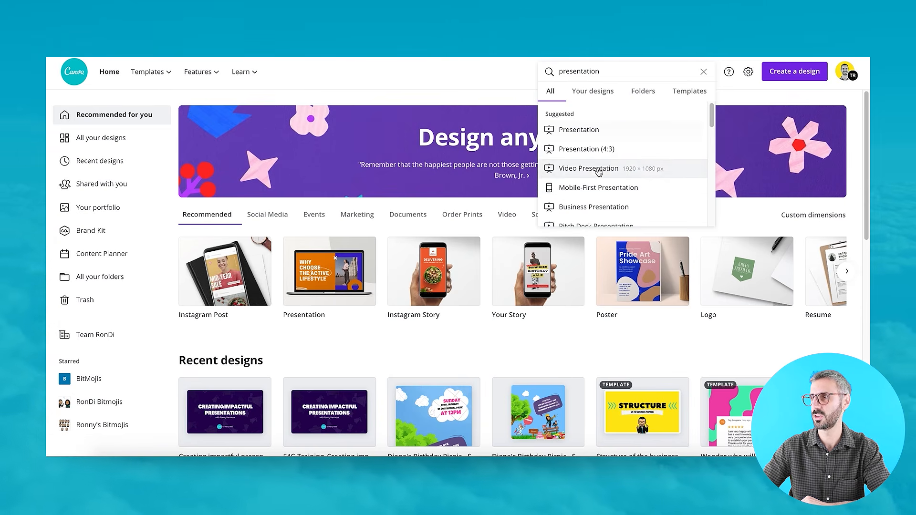
{"action": "left_click", "coordinate": [591, 136]}
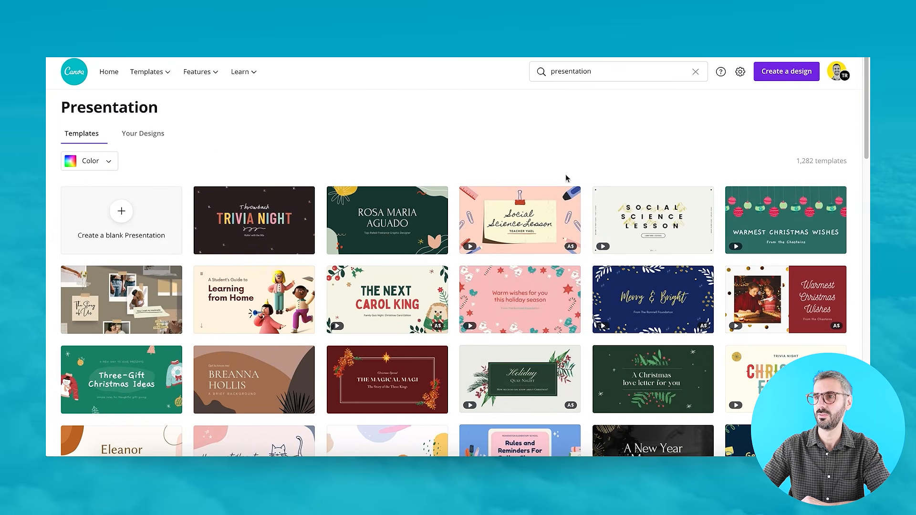
Scroll through the presentation templates to compare designs.
{"action": "scroll", "coordinate": [483, 259], "scroll_direction": "down", "scroll_amount": 10}
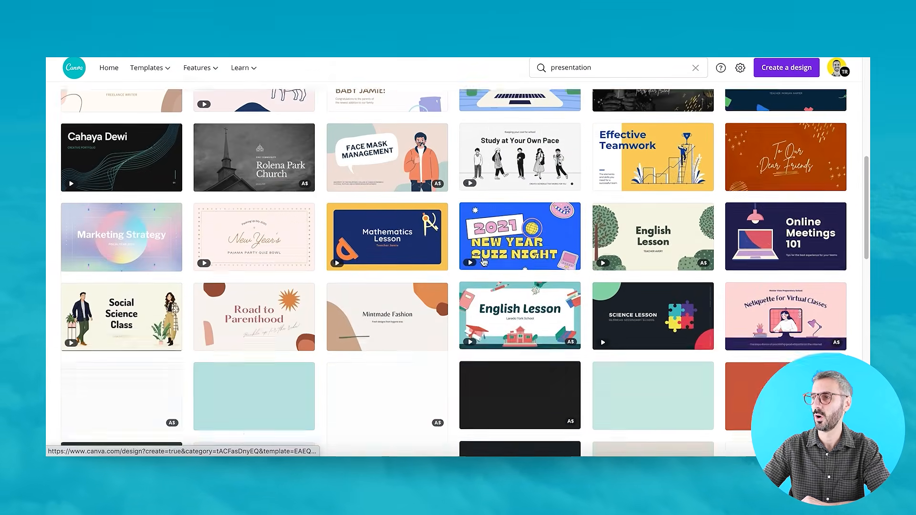
{"action": "scroll", "coordinate": [483, 262], "scroll_direction": "down", "scroll_amount": 15}
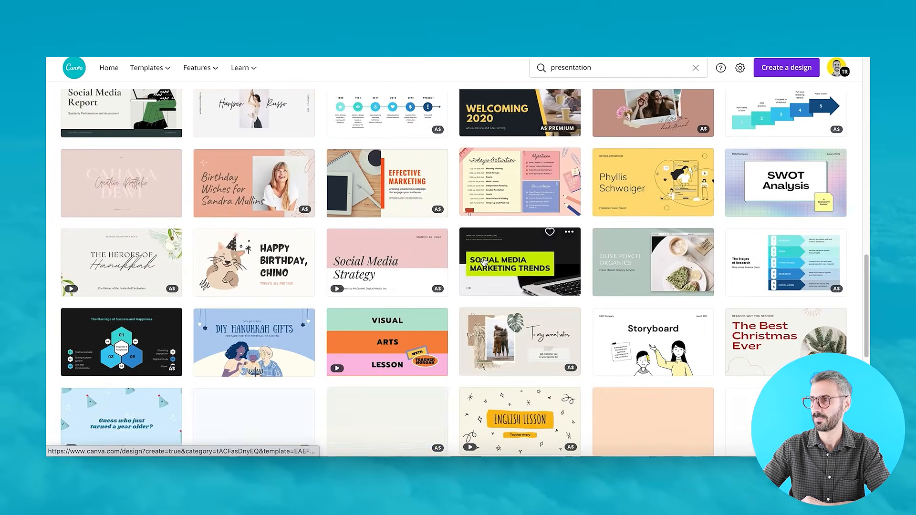
{"action": "scroll", "coordinate": [483, 262], "scroll_direction": "down", "scroll_amount": 5}
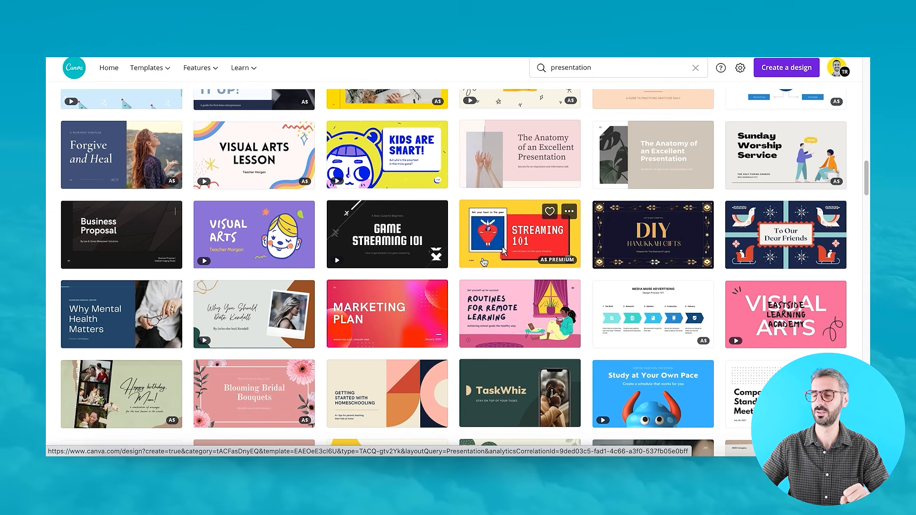
{"action": "scroll", "coordinate": [483, 261], "scroll_direction": "down", "scroll_amount": 5}
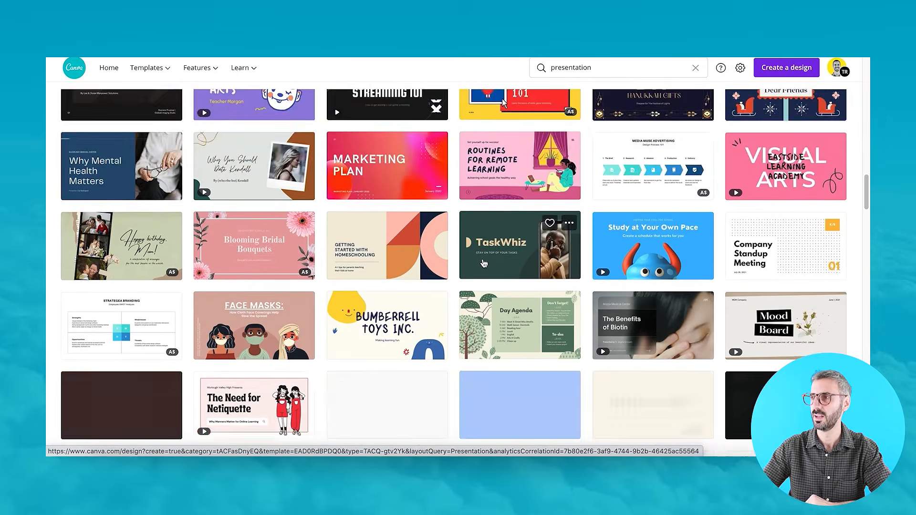
{"action": "scroll", "coordinate": [484, 266], "scroll_direction": "up", "scroll_amount": 3}
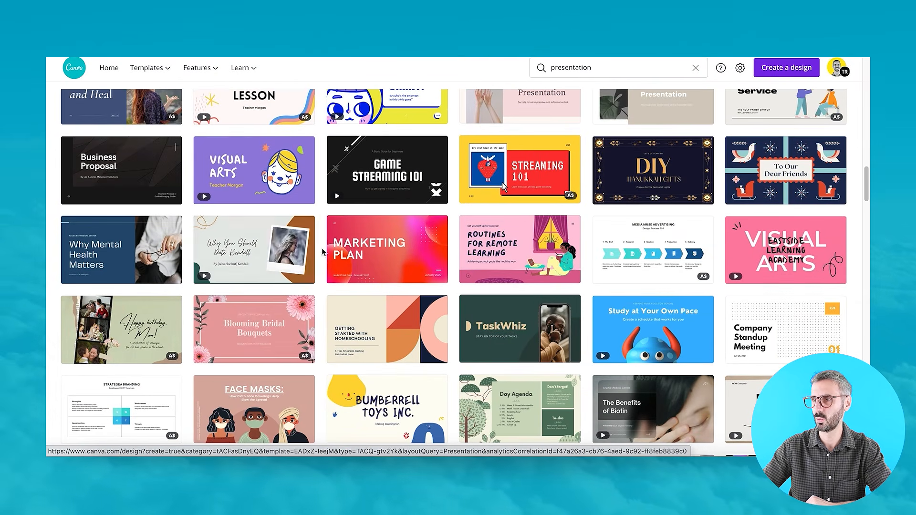
Open the Marketing Plan template as a new design and display its third page.
{"action": "left_click", "coordinate": [359, 261]}
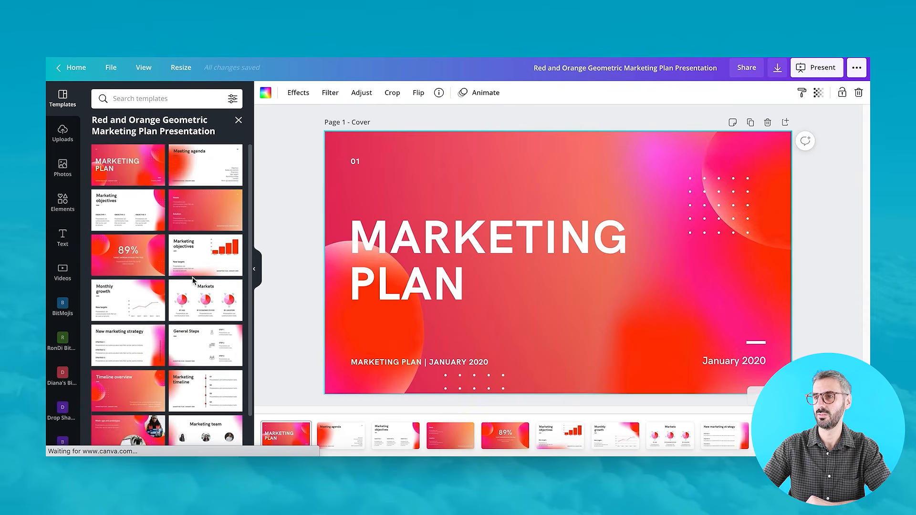
{"action": "scroll", "coordinate": [193, 277], "scroll_direction": "down", "scroll_amount": 2}
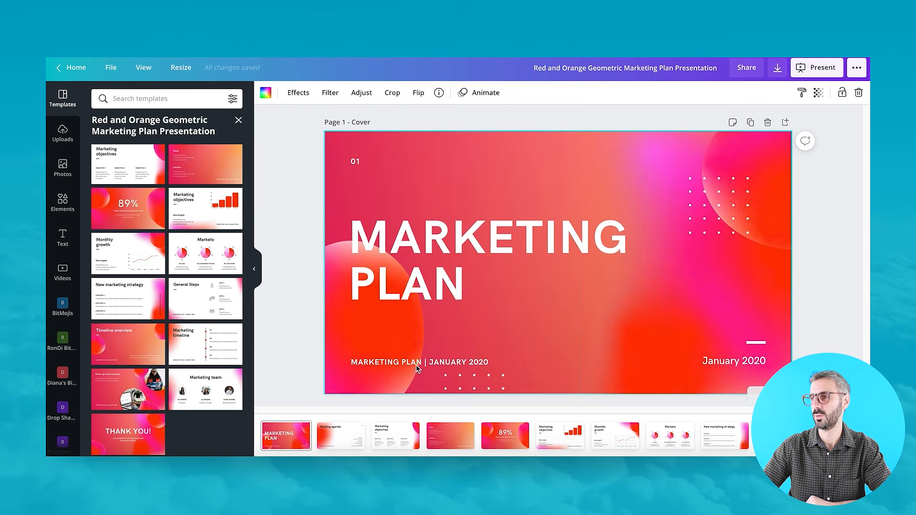
{"action": "left_click", "coordinate": [341, 436]}
{"action": "left_click", "coordinate": [382, 440]}
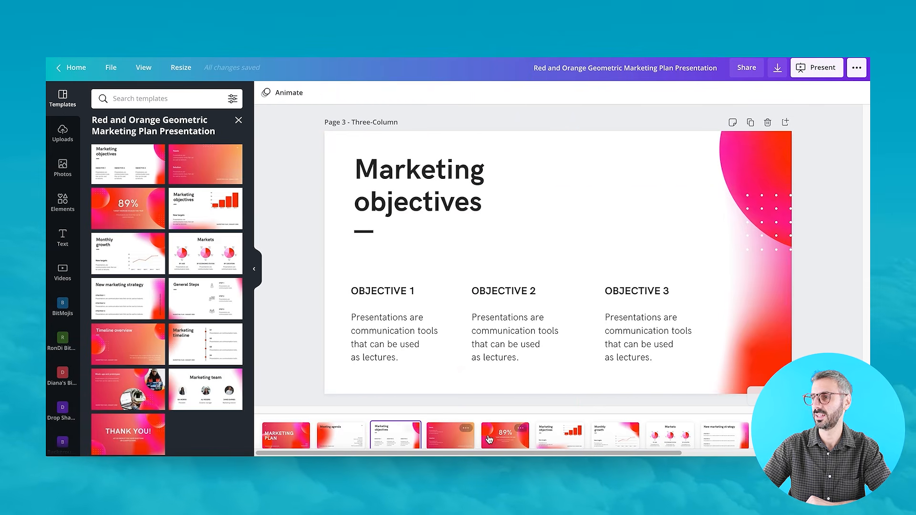
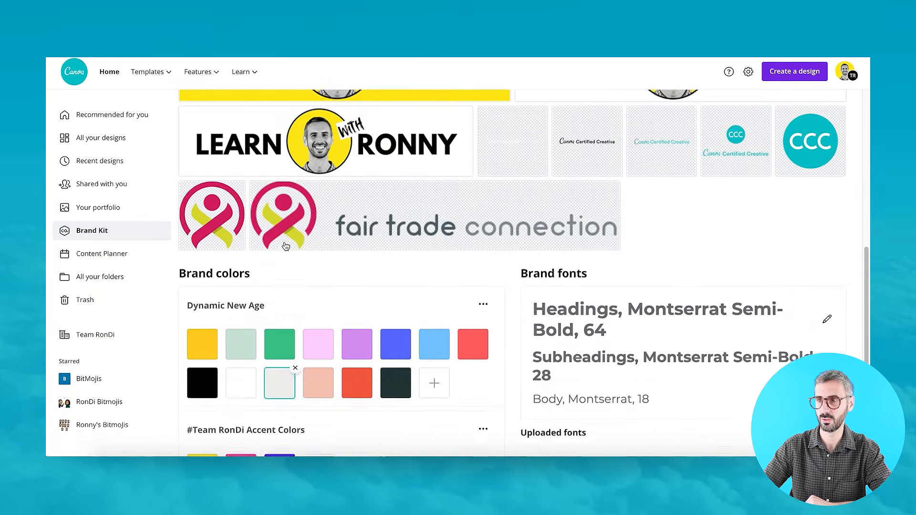
Scroll through the Brand Kit's logos, color palettes and brand fonts to review them.
{"action": "scroll", "coordinate": [281, 243], "scroll_direction": "down", "scroll_amount": 5}
{"action": "scroll", "coordinate": [282, 238], "scroll_direction": "down", "scroll_amount": 1}
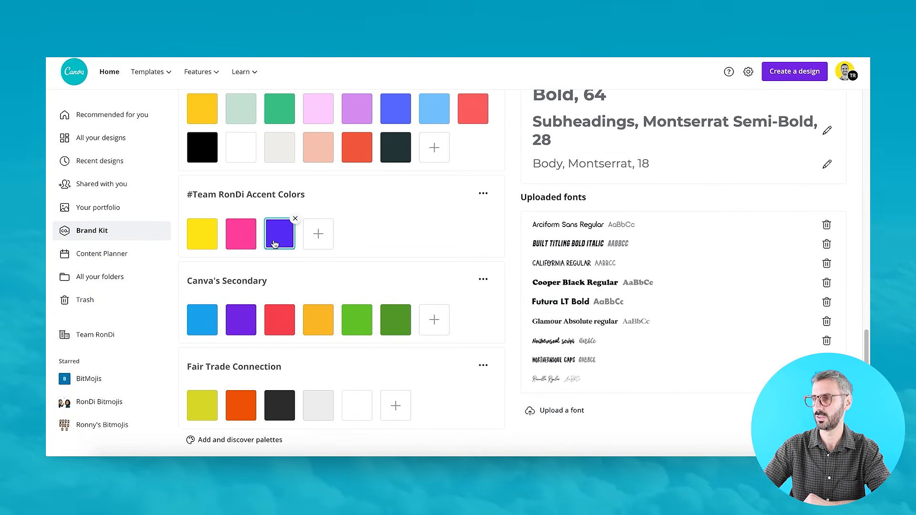
{"action": "scroll", "coordinate": [271, 411], "scroll_direction": "up", "scroll_amount": 5}
{"action": "scroll", "coordinate": [271, 411], "scroll_direction": "down", "scroll_amount": 4}
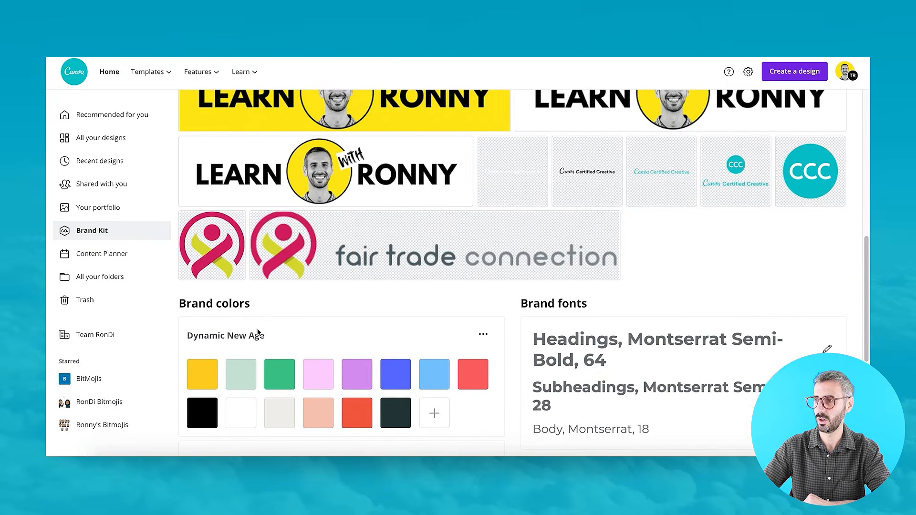
{"action": "mouse_move", "coordinate": [206, 179]}
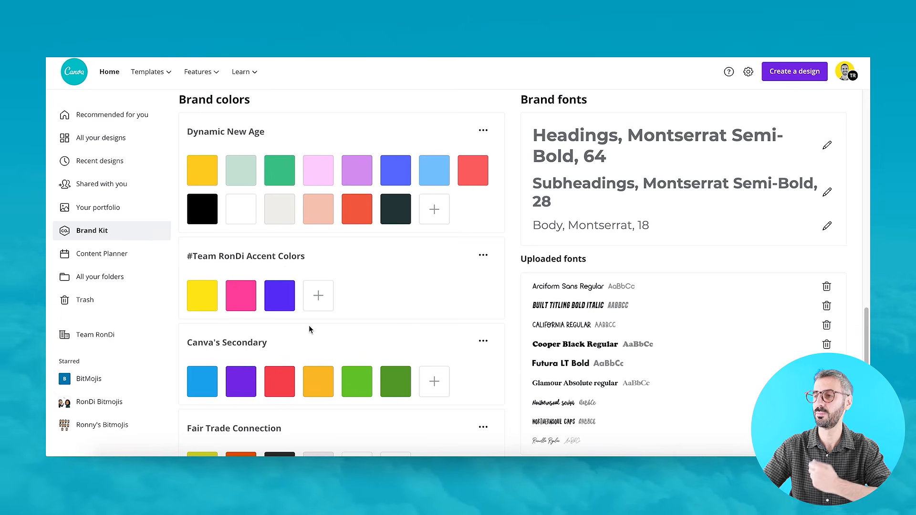
{"action": "scroll", "coordinate": [300, 271], "scroll_direction": "up", "scroll_amount": 1}
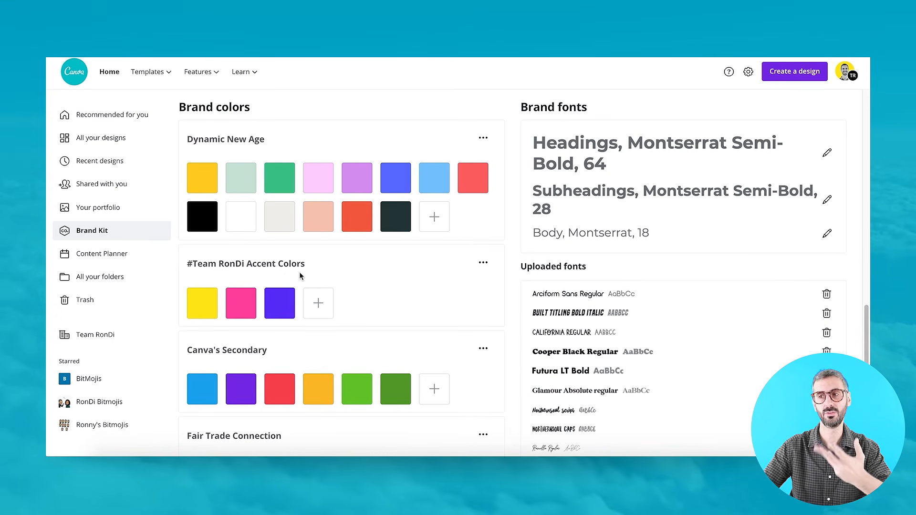
{"action": "scroll", "coordinate": [516, 267], "scroll_direction": "down", "scroll_amount": 1}
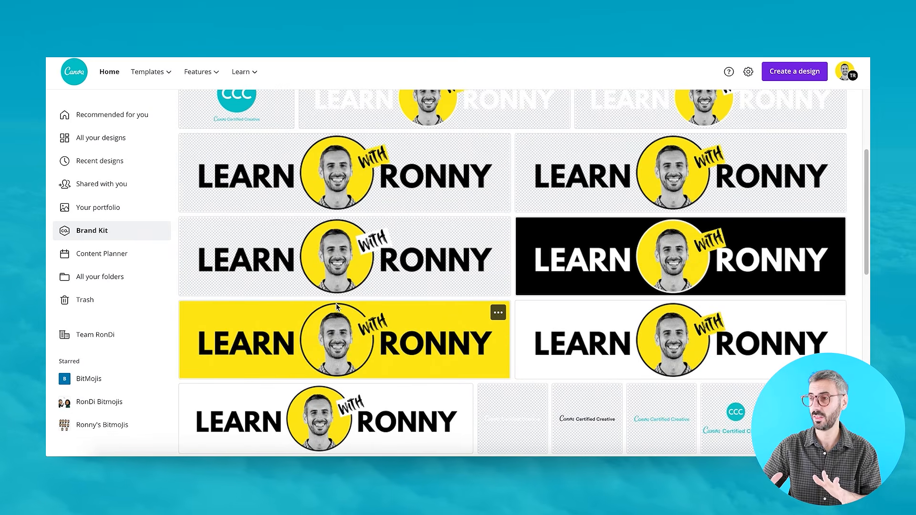
{"action": "scroll", "coordinate": [336, 307], "scroll_direction": "down", "scroll_amount": 4}
{"action": "scroll", "coordinate": [337, 307], "scroll_direction": "up", "scroll_amount": 6}
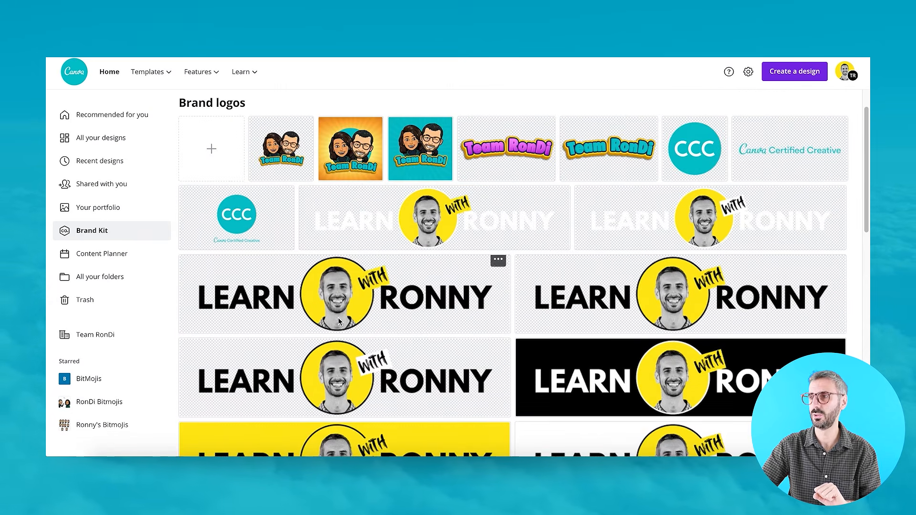
{"action": "scroll", "coordinate": [360, 270], "scroll_direction": "down", "scroll_amount": 10}
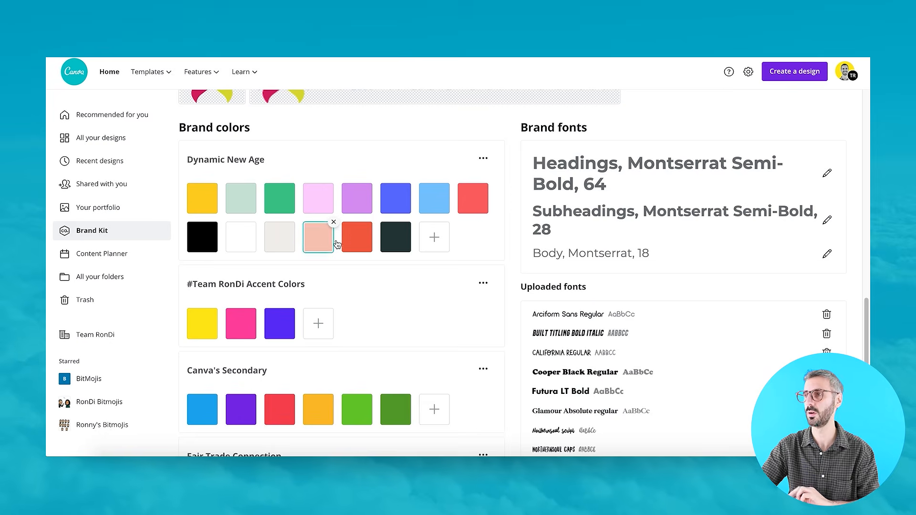
{"action": "scroll", "coordinate": [602, 256], "scroll_direction": "up", "scroll_amount": 2}
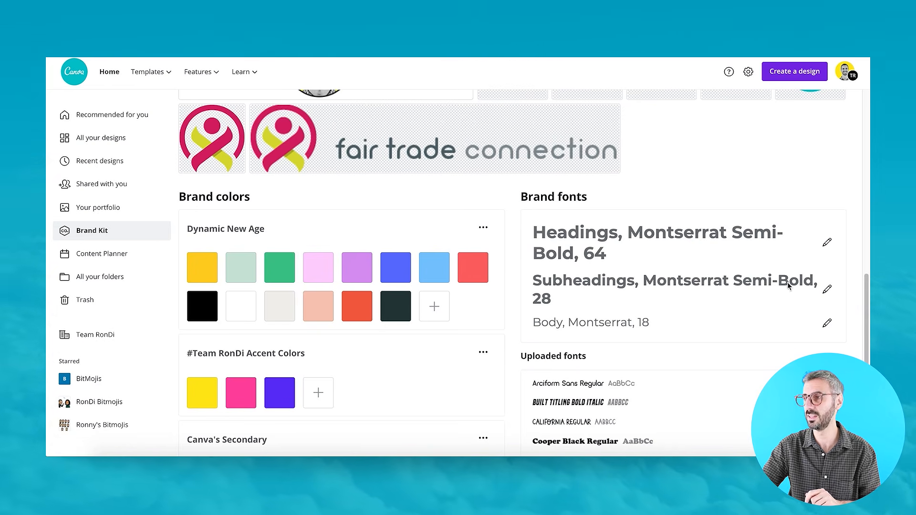
{"action": "scroll", "coordinate": [713, 215], "scroll_direction": "down", "scroll_amount": 1}
{"action": "scroll", "coordinate": [714, 215], "scroll_direction": "up", "scroll_amount": 2}
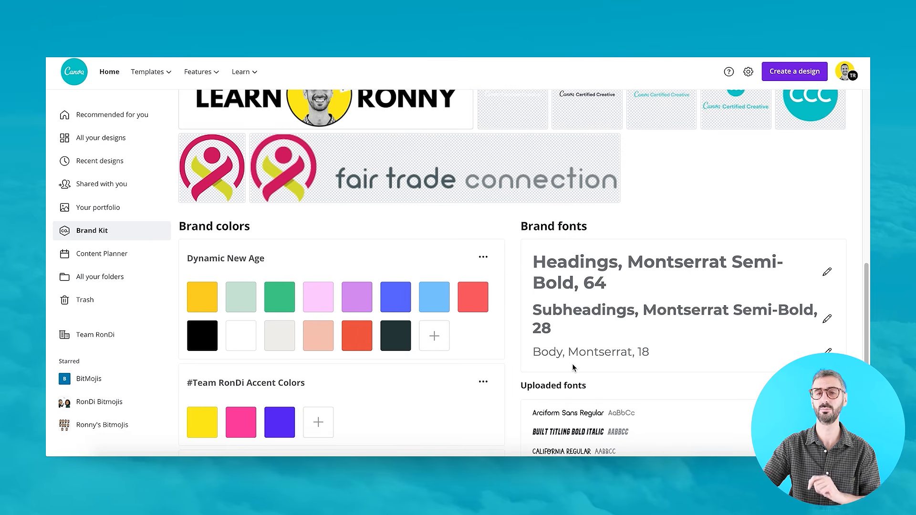
{"action": "scroll", "coordinate": [573, 367], "scroll_direction": "down", "scroll_amount": 4}
{"action": "scroll", "coordinate": [429, 252], "scroll_direction": "up", "scroll_amount": 12}
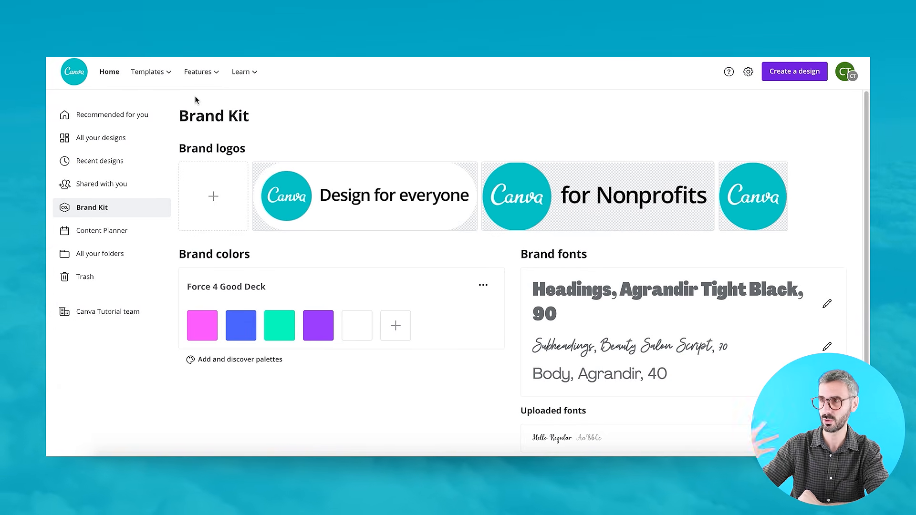
Examine the Force 4 Good Deck brand kit's color palette, logos and brand fonts.
{"action": "mouse_move", "coordinate": [213, 317]}
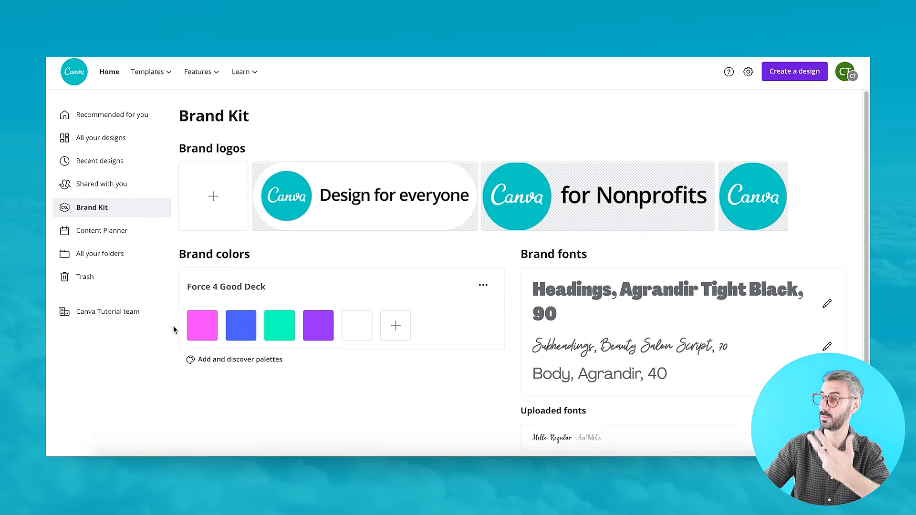
{"action": "left_click", "coordinate": [203, 332]}
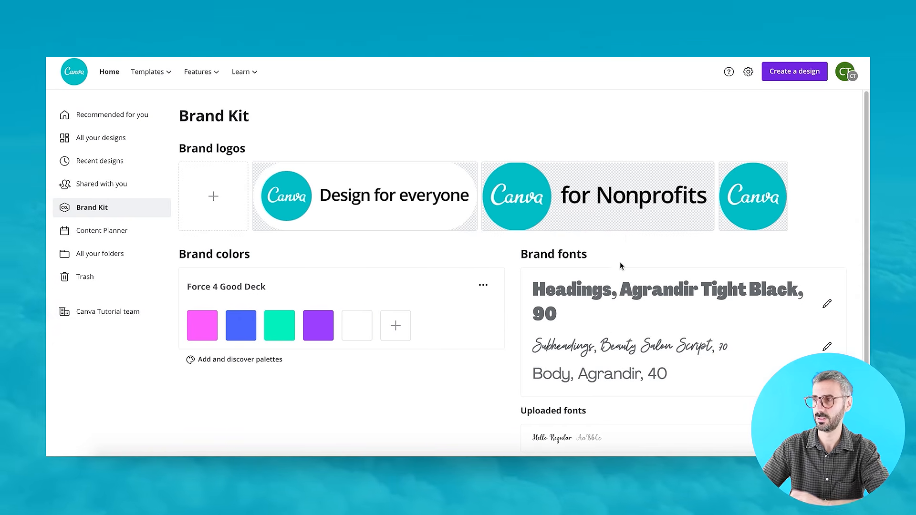
{"action": "scroll", "coordinate": [598, 382], "scroll_direction": "down", "scroll_amount": 1}
{"action": "scroll", "coordinate": [572, 270], "scroll_direction": "up", "scroll_amount": 1}
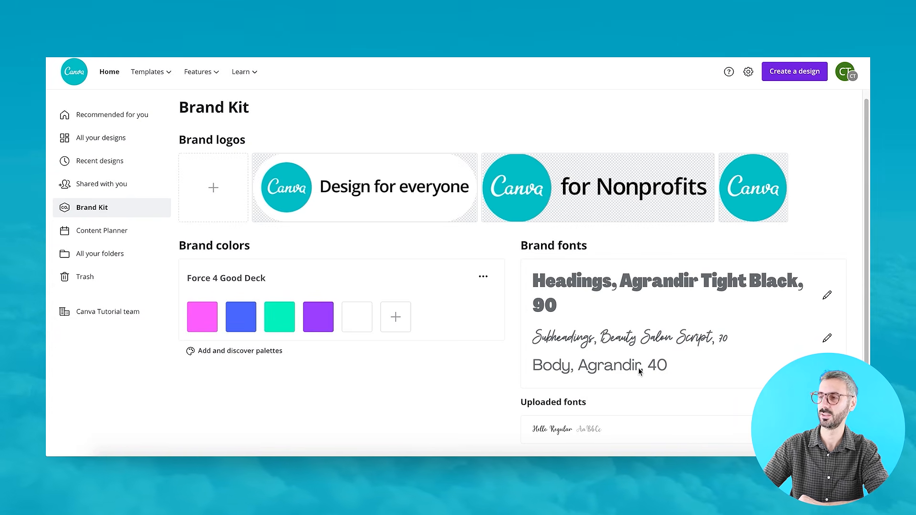
{"action": "scroll", "coordinate": [641, 369], "scroll_direction": "down", "scroll_amount": 1}
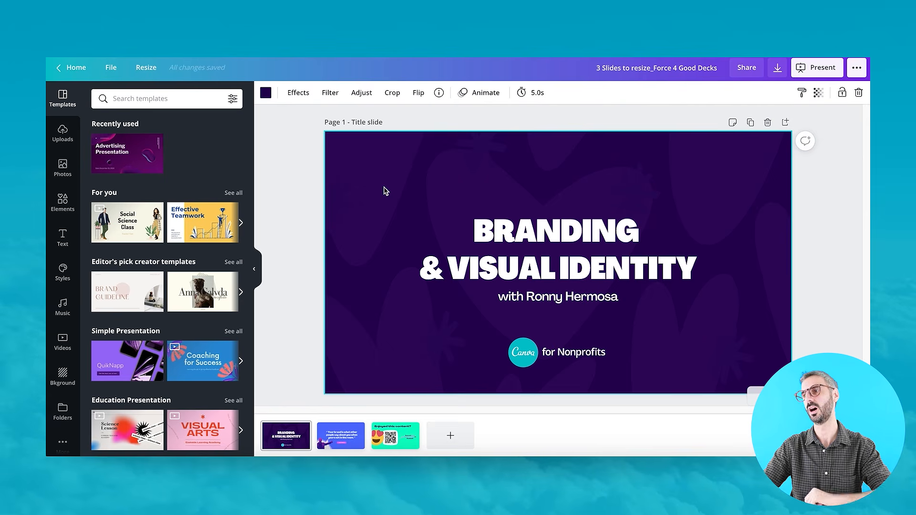
Add a new fourth page to the presentation with a teal background.
{"action": "left_click", "coordinate": [267, 93]}
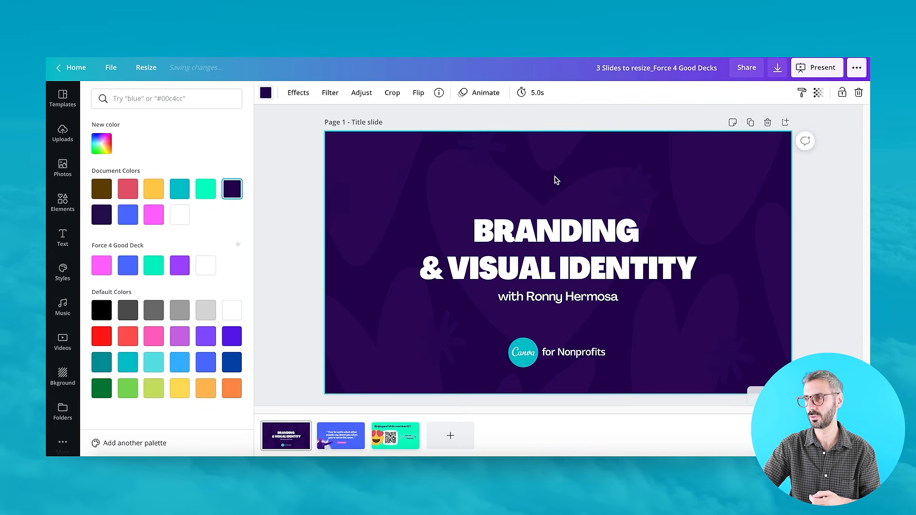
{"action": "left_click", "coordinate": [450, 436]}
{"action": "left_click", "coordinate": [451, 248]}
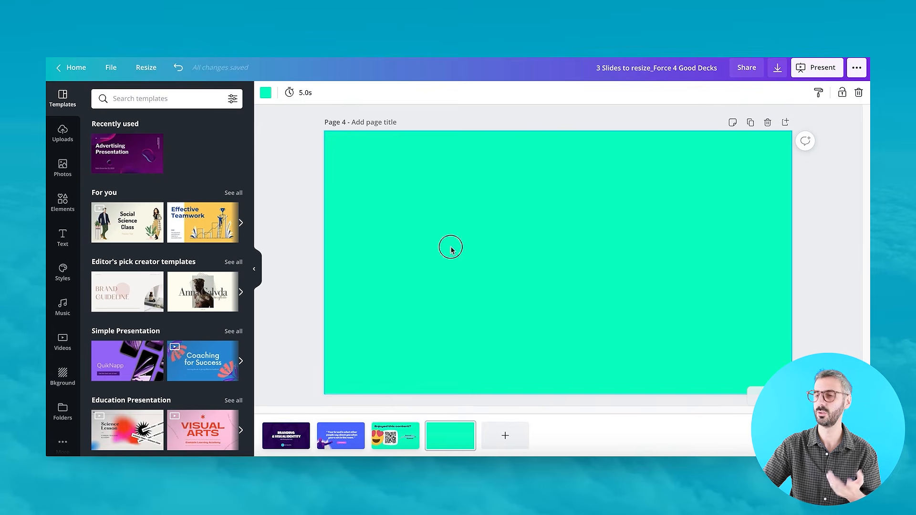
Insert a default paragraph text box on the new page and delete it.
{"action": "key", "text": "t"}
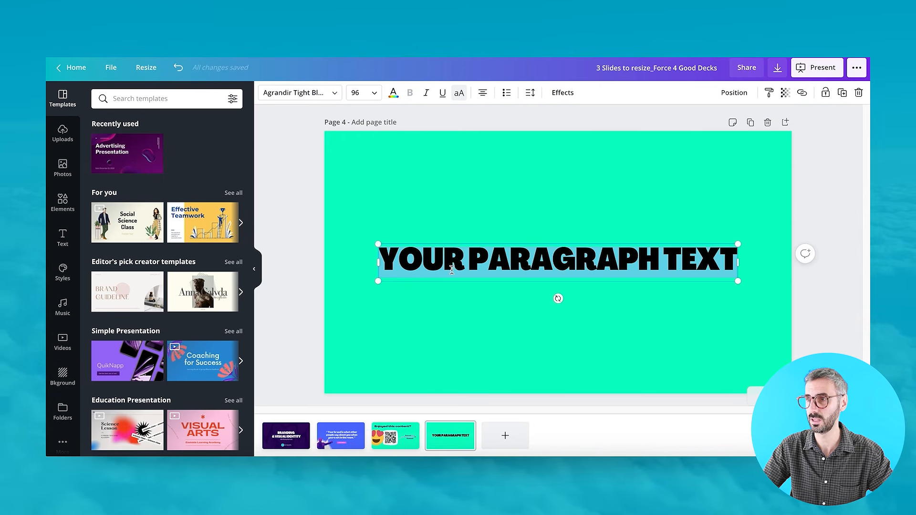
{"action": "key", "text": "Delete"}
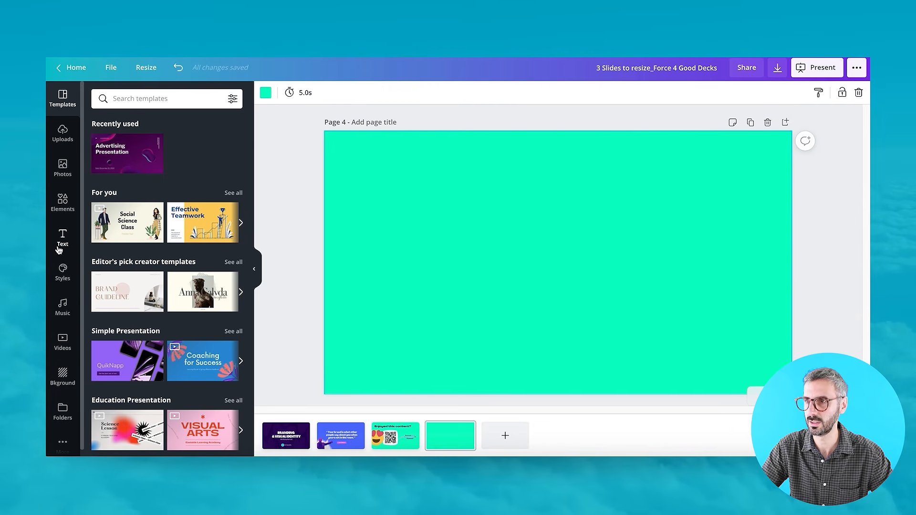
Add a heading, a subheading and a body text box to the page from the Text panel.
{"action": "left_click", "coordinate": [61, 240]}
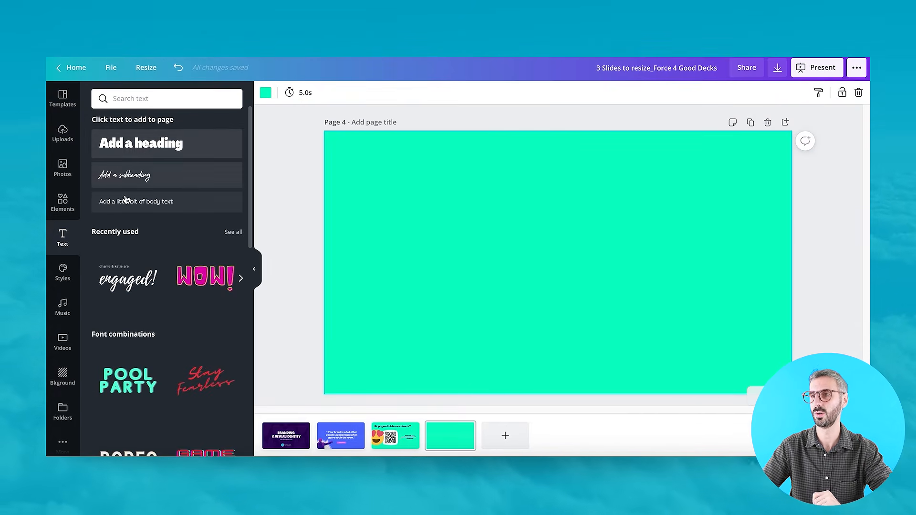
{"action": "left_click", "coordinate": [150, 147]}
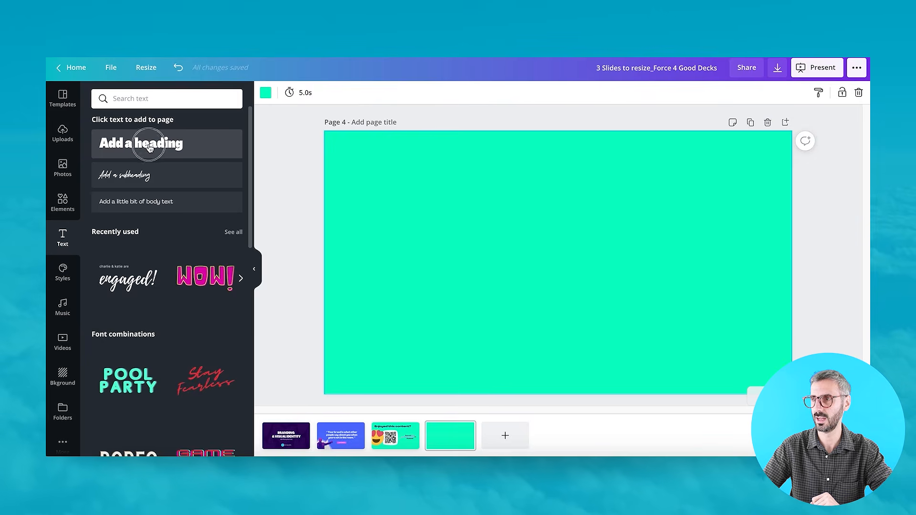
{"action": "left_click", "coordinate": [134, 176]}
{"action": "left_click", "coordinate": [135, 201]}
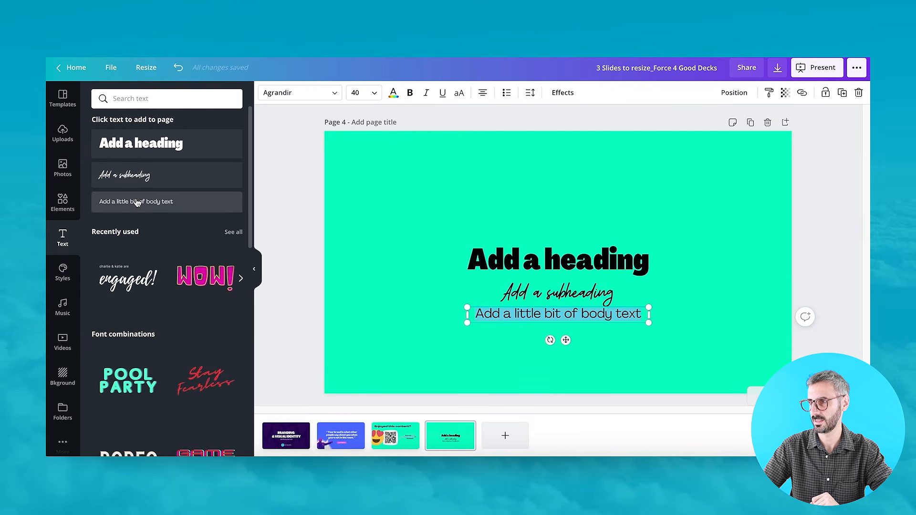
Select all three text boxes on the page and delete them.
{"action": "left_click", "coordinate": [499, 217]}
{"action": "left_click_drag", "start_coordinate": [507, 184], "coordinate": [581, 340]}
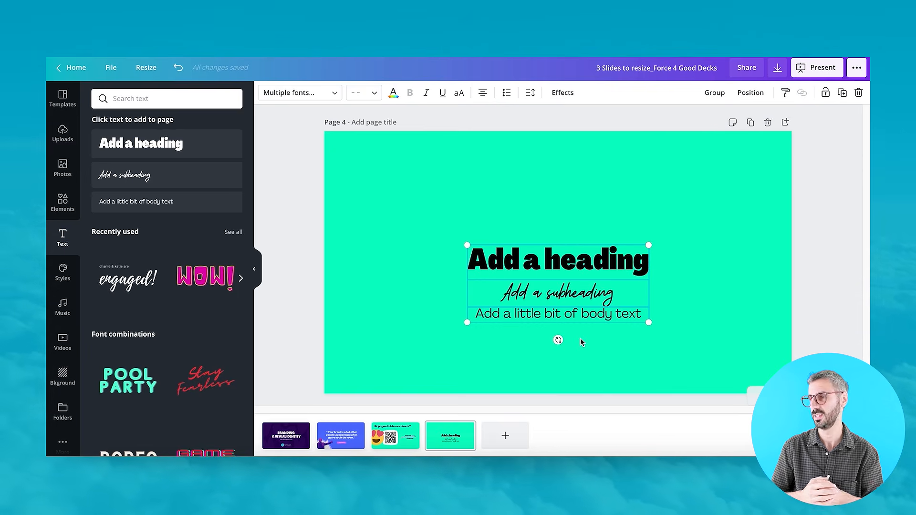
{"action": "key", "text": "Delete"}
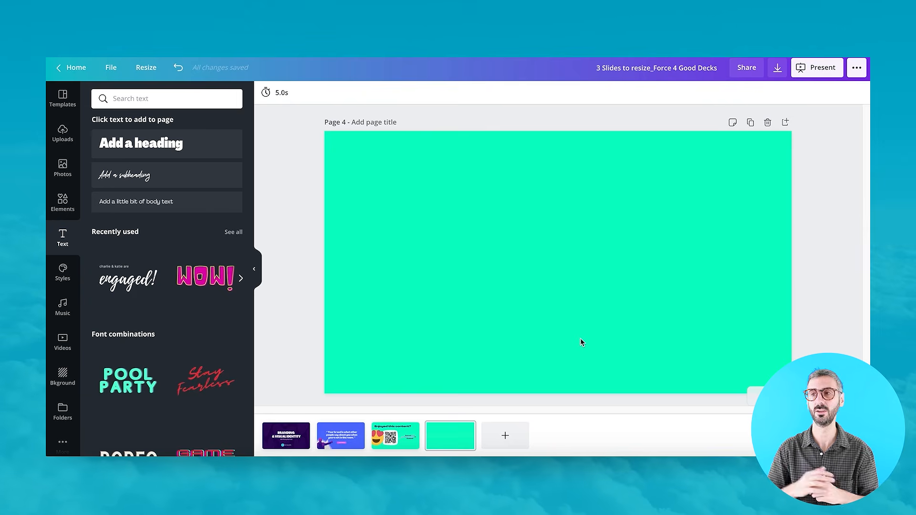
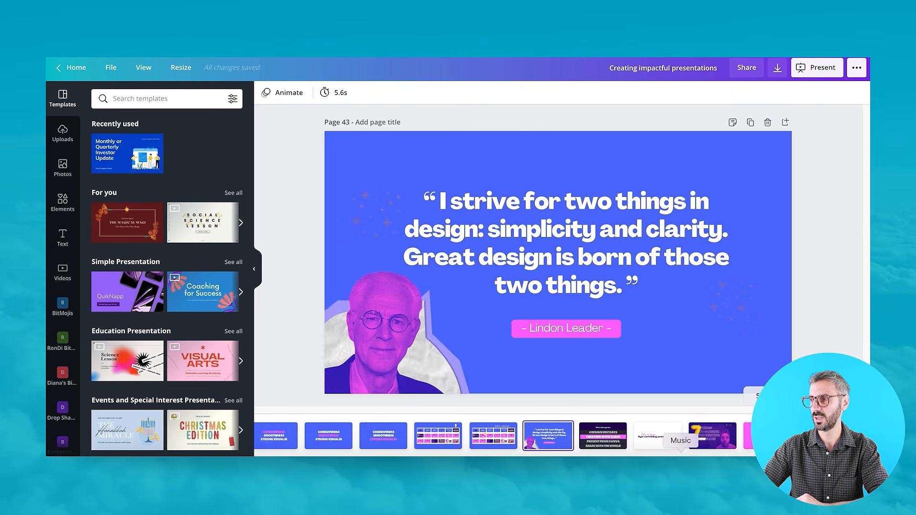
Go to the Data Visualization slide, page 9, in the page strip and select one of its pink figures.
{"action": "left_click_drag", "start_coordinate": [597, 452], "coordinate": [267, 454]}
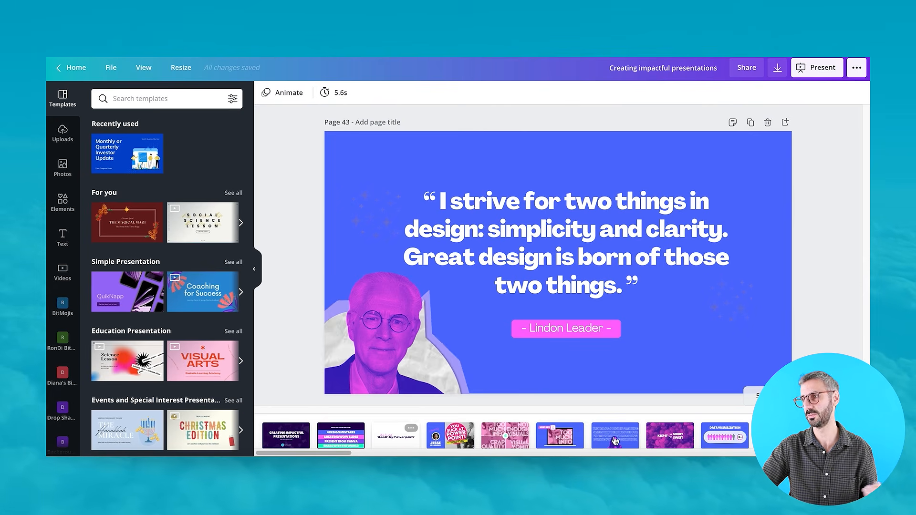
{"action": "left_click", "coordinate": [720, 442]}
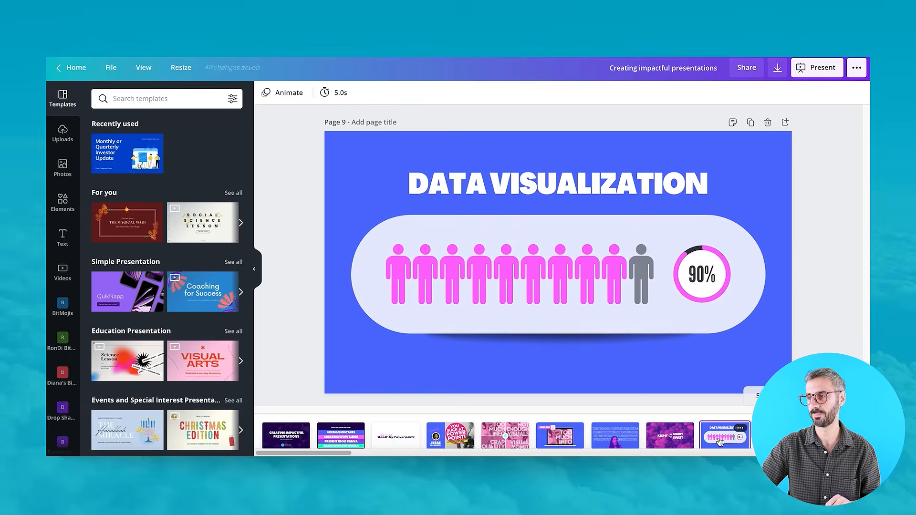
{"action": "left_click", "coordinate": [479, 274]}
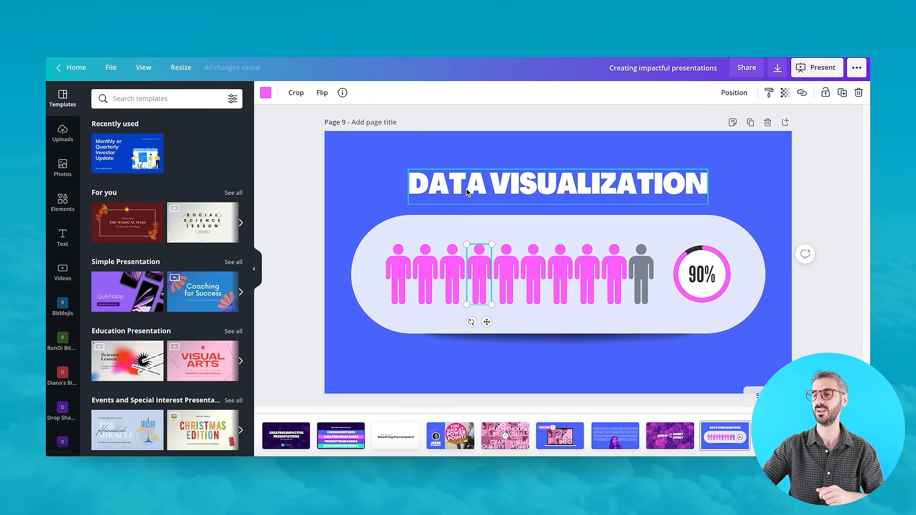
Open the Charts app from the additional apps and deselect the figure.
{"action": "scroll", "coordinate": [57, 325], "scroll_direction": "down", "scroll_amount": 3}
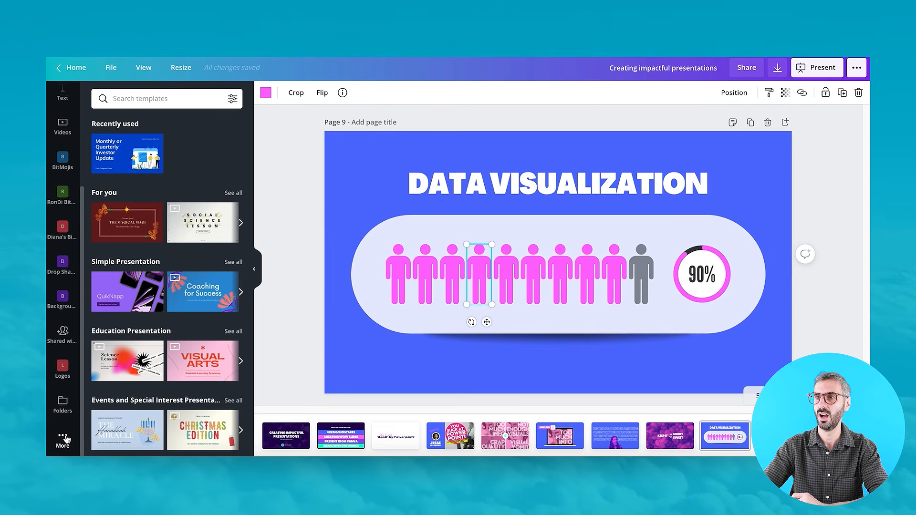
{"action": "scroll", "coordinate": [65, 363], "scroll_direction": "up", "scroll_amount": 3}
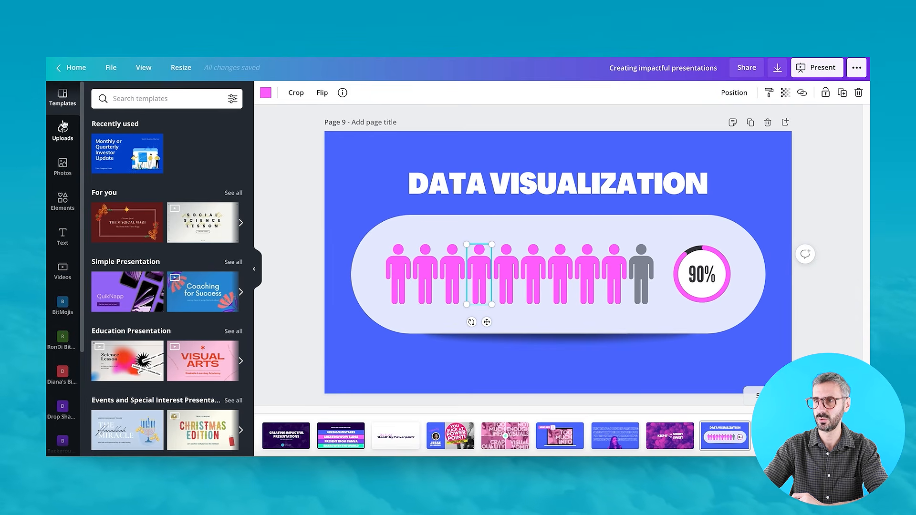
{"action": "scroll", "coordinate": [66, 348], "scroll_direction": "down", "scroll_amount": 3}
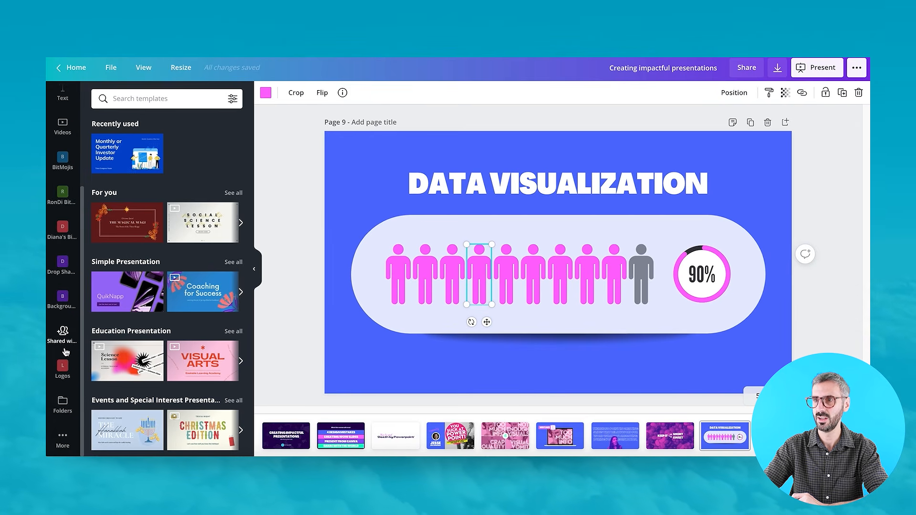
{"action": "left_click", "coordinate": [64, 440]}
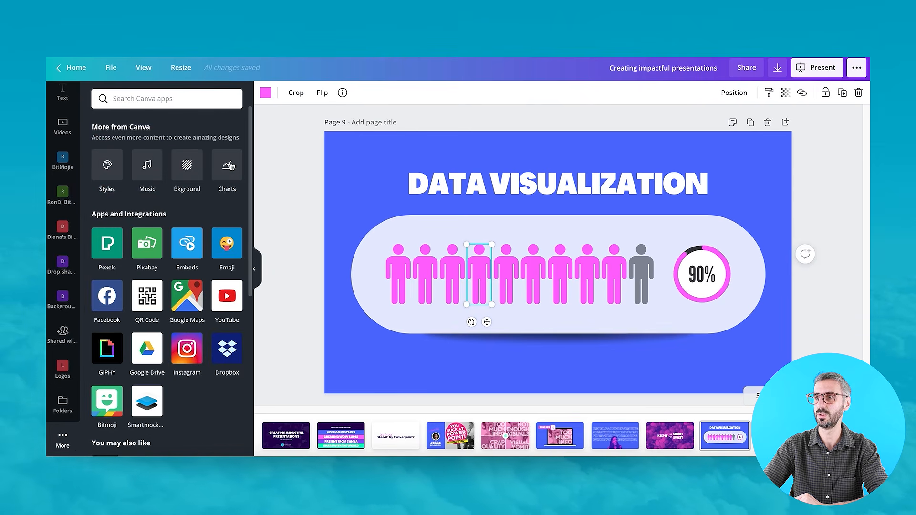
{"action": "left_click", "coordinate": [224, 166]}
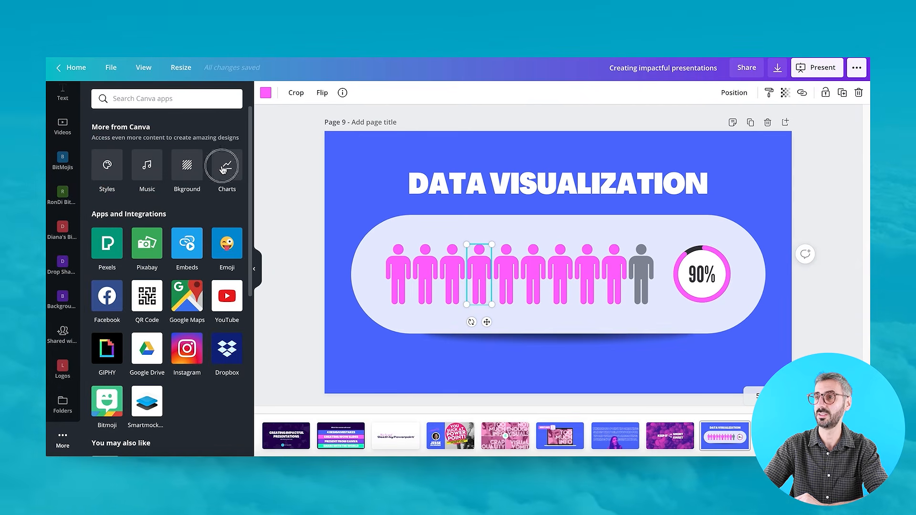
{"action": "left_click", "coordinate": [367, 179]}
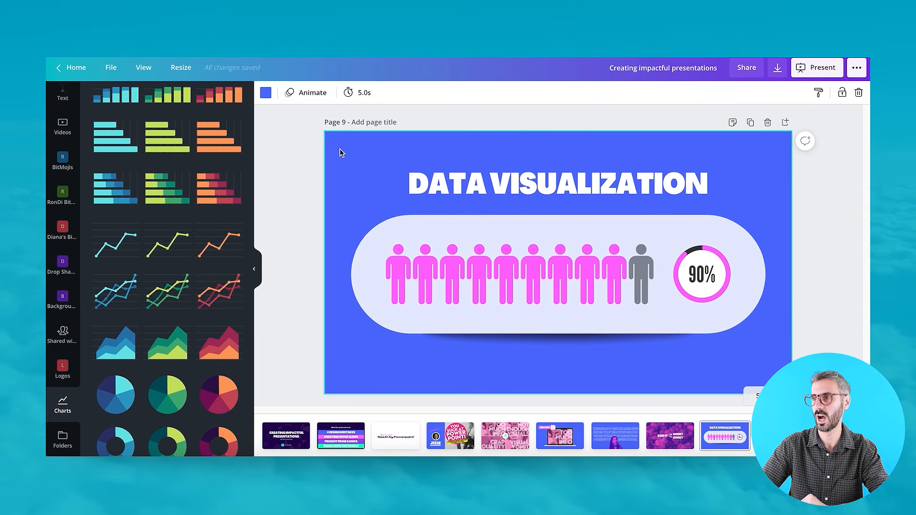
Select the pictogram's figures one by one, then select the page background itself.
{"action": "left_click", "coordinate": [404, 275]}
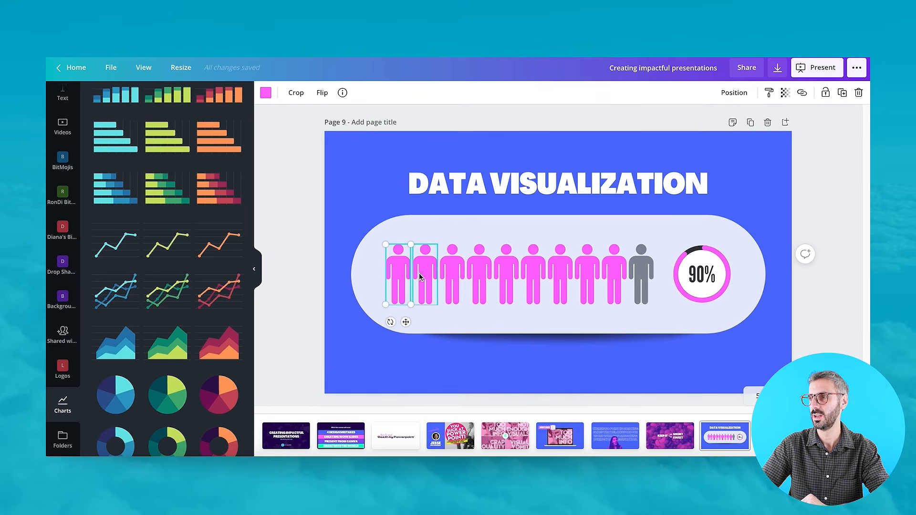
{"action": "left_click", "coordinate": [424, 275]}
{"action": "left_click", "coordinate": [453, 276]}
{"action": "left_click", "coordinate": [479, 277]}
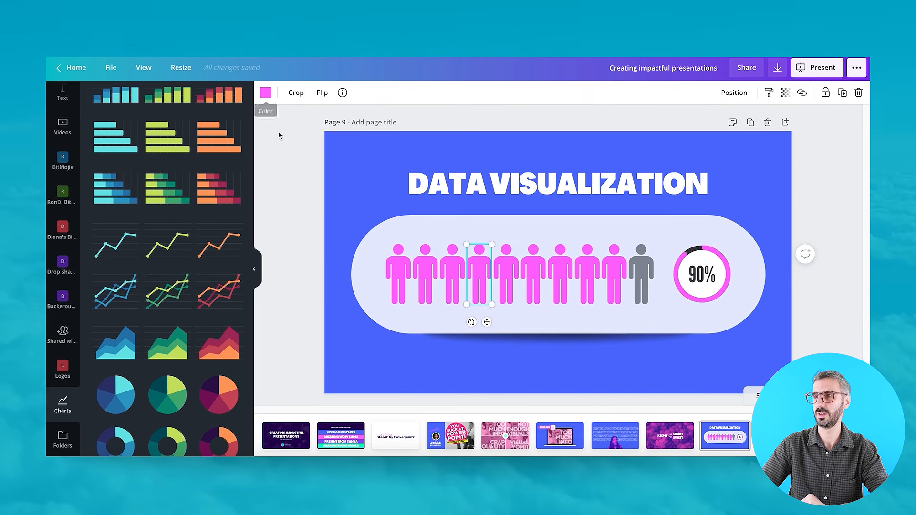
{"action": "left_click", "coordinate": [347, 169]}
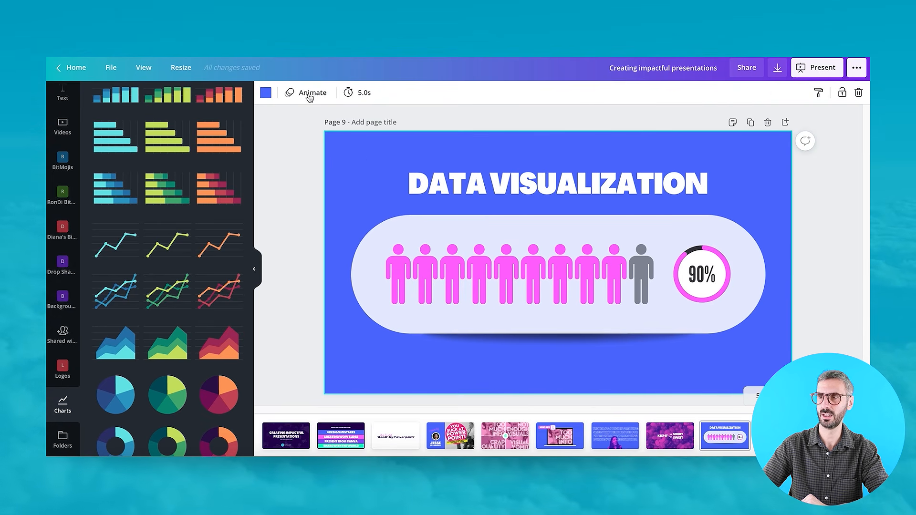
Preview the Pan, Rise, Breathe, Block and Neon page animations on page 9 and apply Pop.
{"action": "left_click", "coordinate": [310, 94]}
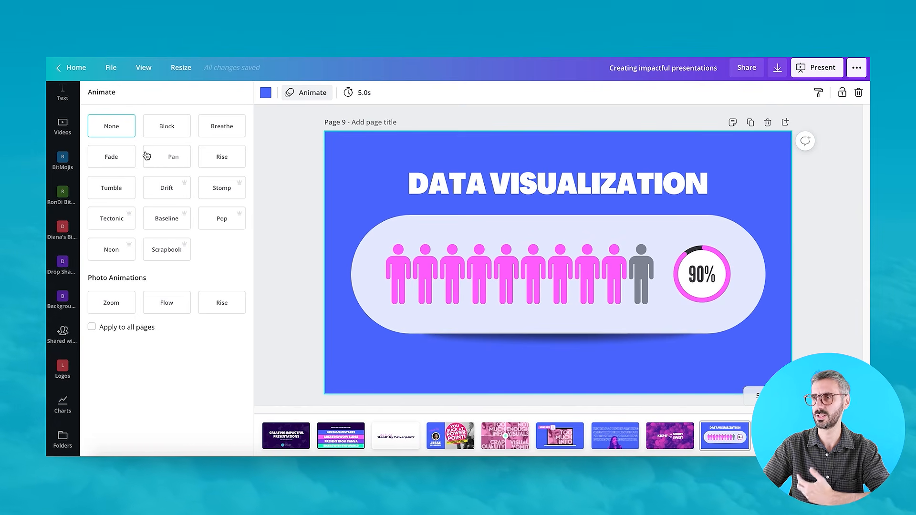
{"action": "left_click", "coordinate": [166, 160]}
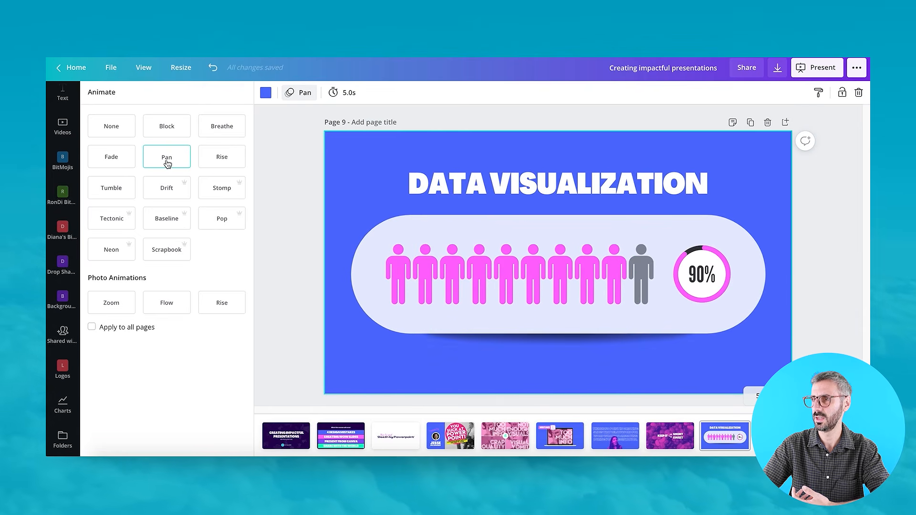
{"action": "left_click", "coordinate": [222, 163]}
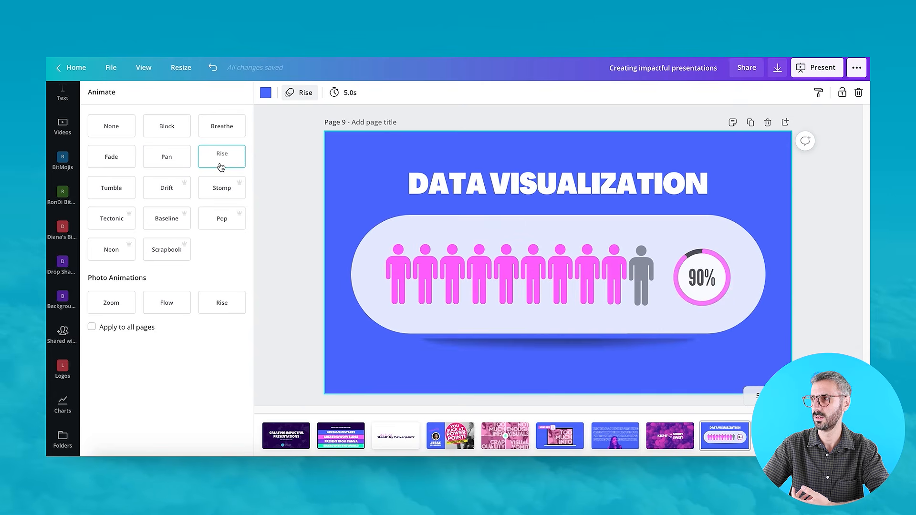
{"action": "left_click", "coordinate": [218, 133]}
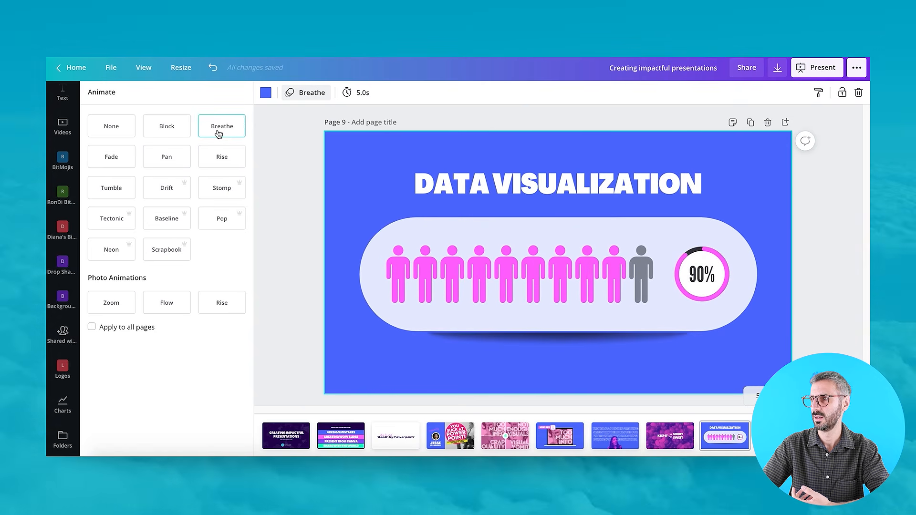
{"action": "left_click", "coordinate": [175, 133]}
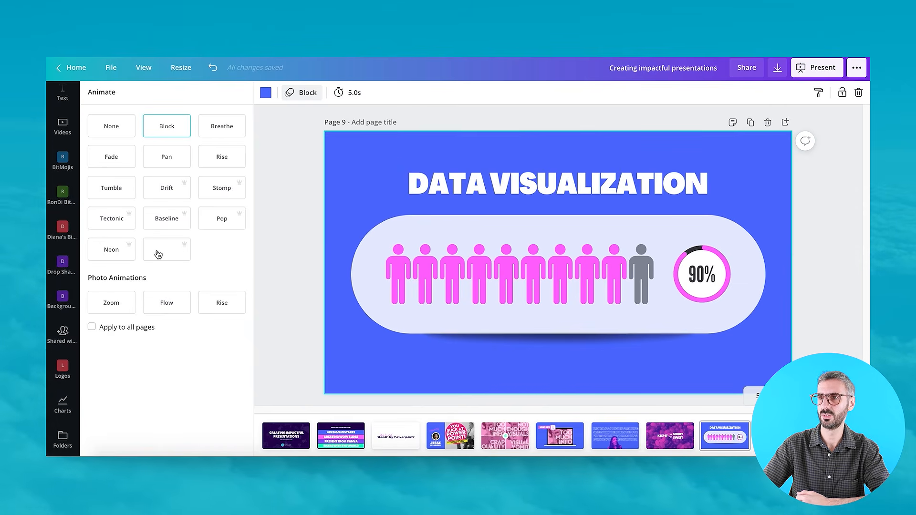
{"action": "left_click", "coordinate": [110, 256]}
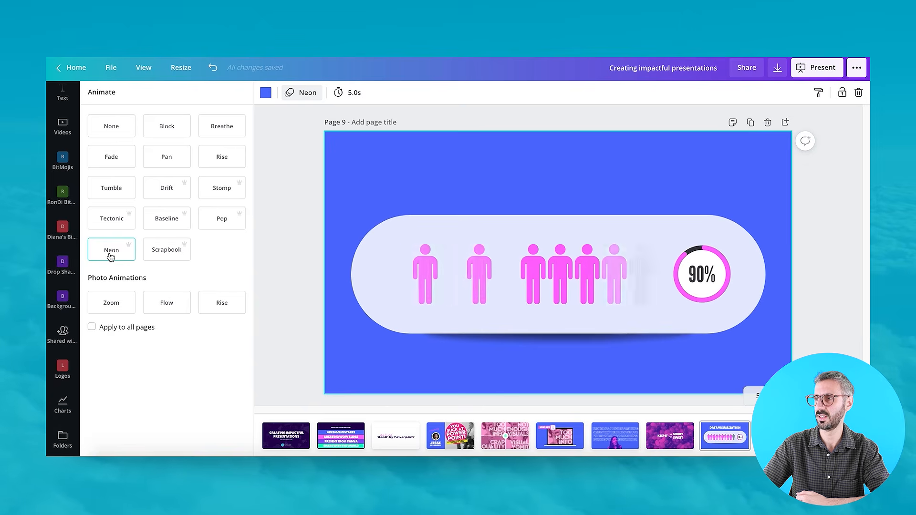
{"action": "left_click", "coordinate": [215, 225]}
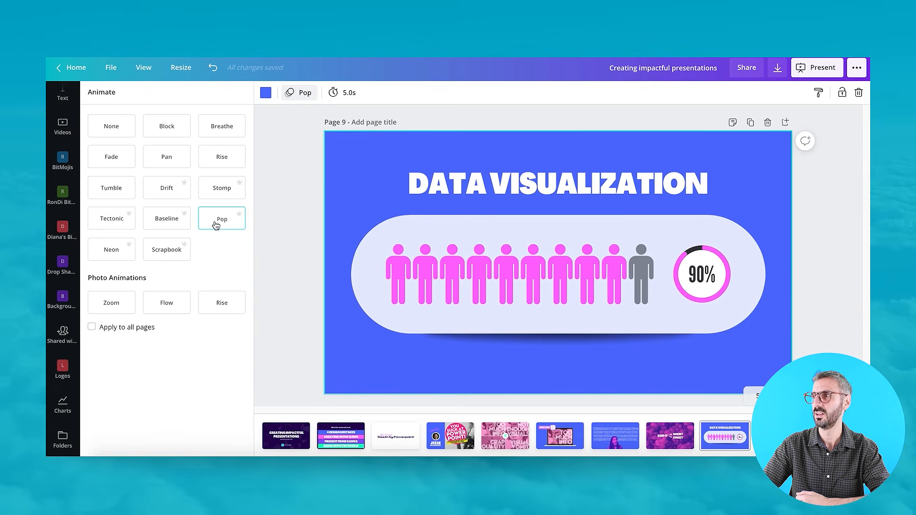
Present the deck in Standard mode, advance one slide, and exit the presentation.
{"action": "left_click", "coordinate": [821, 70]}
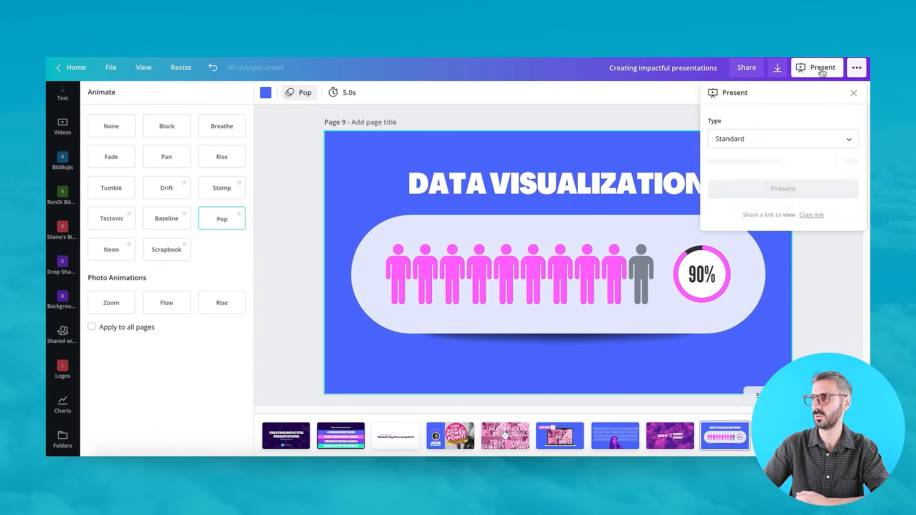
{"action": "left_click", "coordinate": [783, 161]}
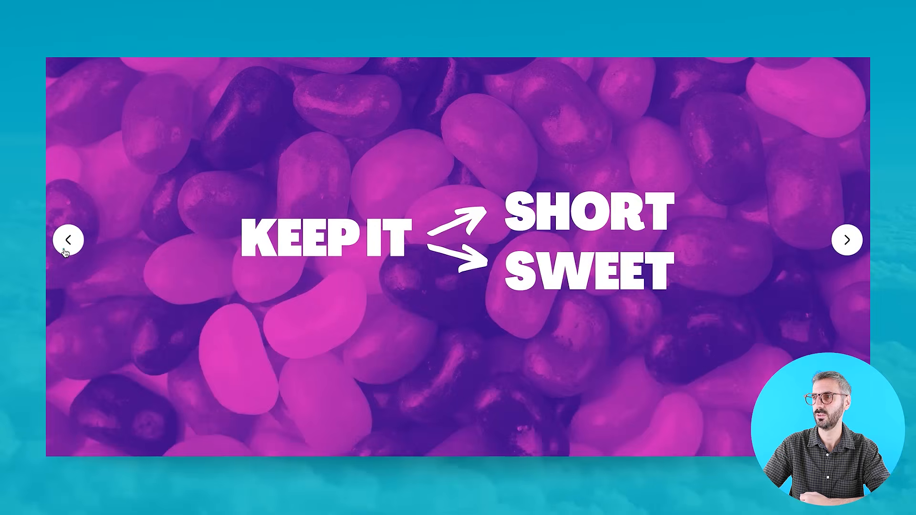
{"action": "left_click", "coordinate": [848, 243]}
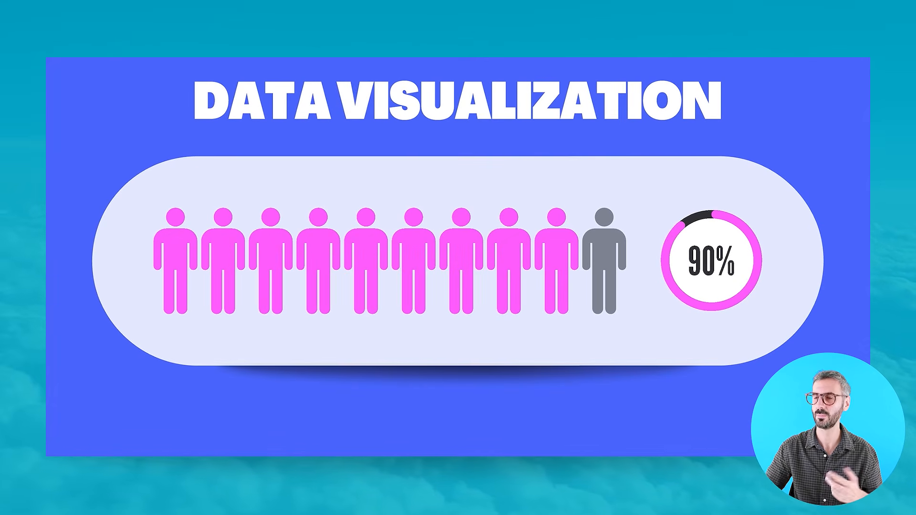
{"action": "key", "text": "Escape"}
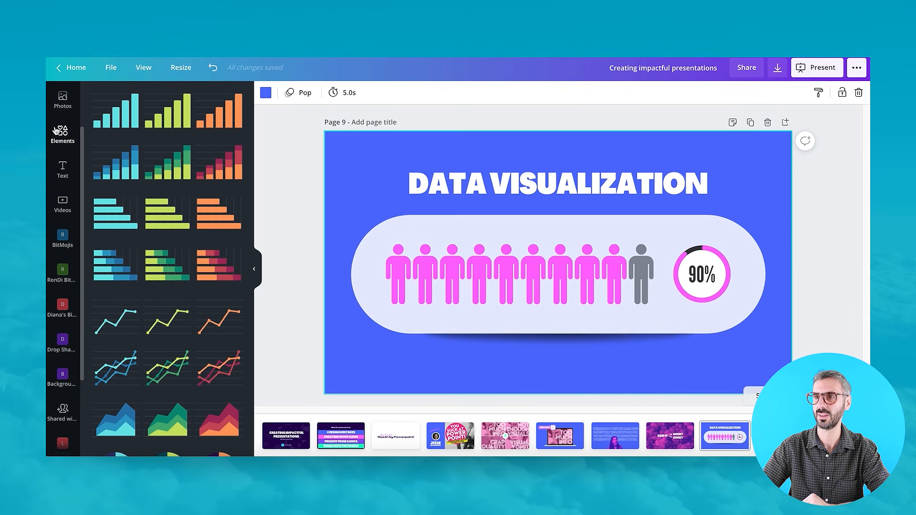
Open the Templates panel and select the background video on page 11.
{"action": "scroll", "coordinate": [61, 101], "scroll_direction": "up", "scroll_amount": 2}
{"action": "left_click", "coordinate": [61, 99]}
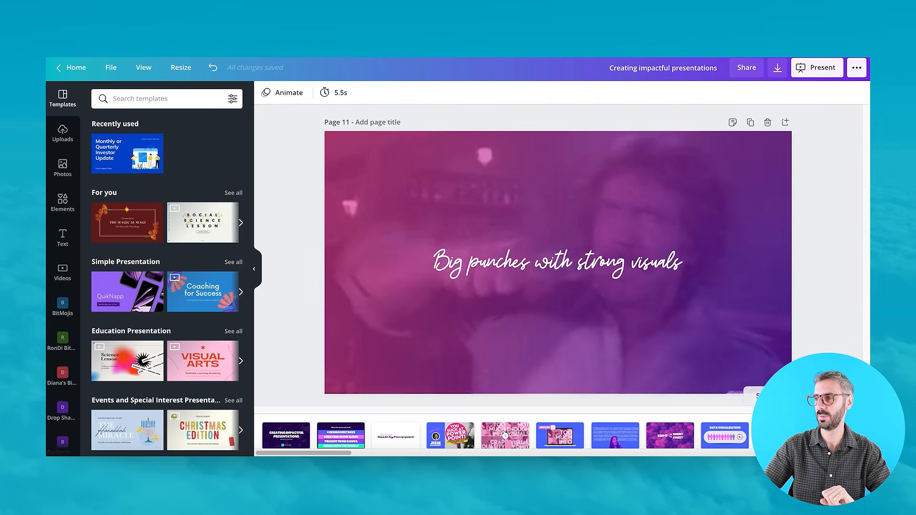
{"action": "left_click", "coordinate": [685, 212]}
{"action": "left_click_drag", "start_coordinate": [675, 179], "coordinate": [592, 169]}
{"action": "left_click_drag", "start_coordinate": [650, 186], "coordinate": [677, 173]}
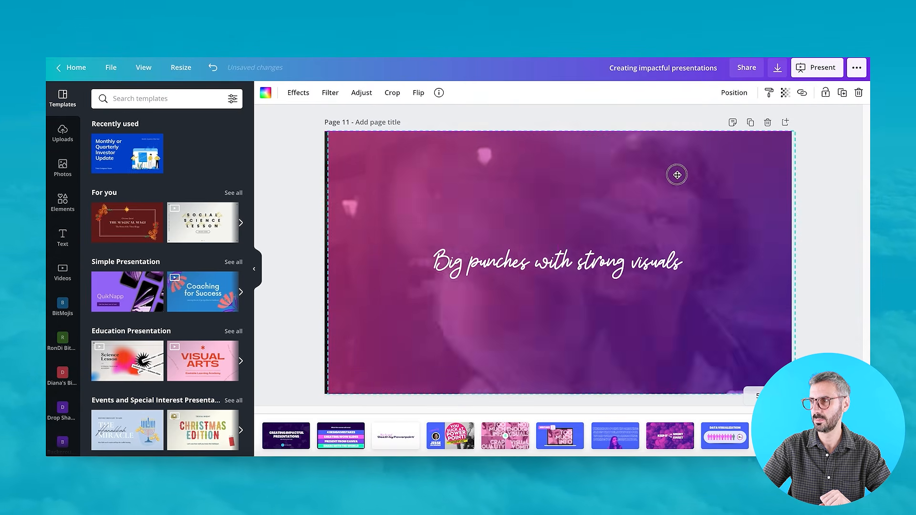
Browse the Elements panel and open the transparency setting of page 11's background.
{"action": "left_click", "coordinate": [62, 201]}
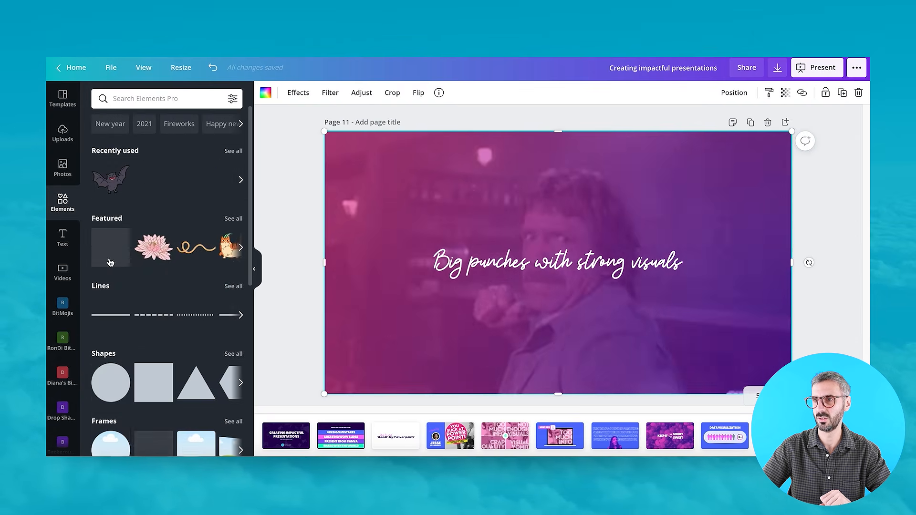
{"action": "scroll", "coordinate": [110, 262], "scroll_direction": "down", "scroll_amount": 7}
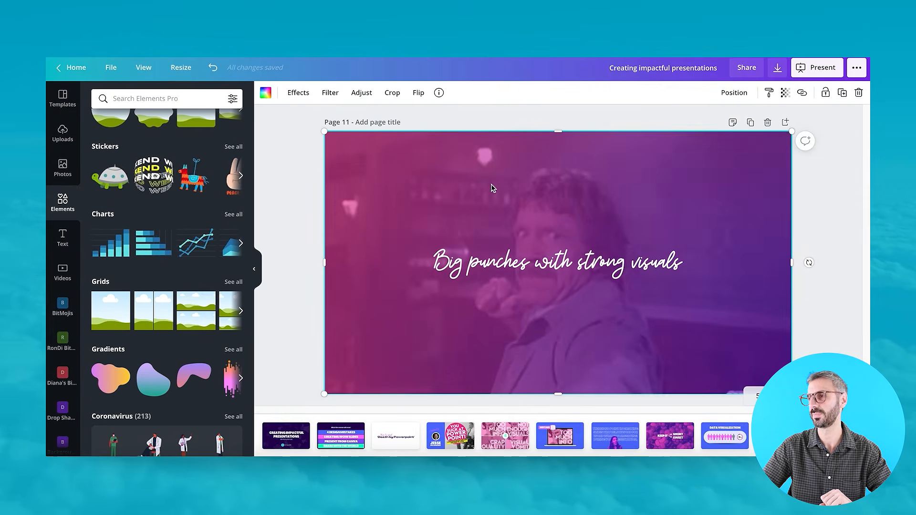
{"action": "mouse_move", "coordinate": [489, 191]}
{"action": "left_mouse_down"}
{"action": "mouse_move", "coordinate": [483, 280]}
{"action": "mouse_move", "coordinate": [507, 199]}
{"action": "mouse_move", "coordinate": [493, 210]}
{"action": "mouse_move", "coordinate": [488, 190]}
{"action": "left_mouse_up"}
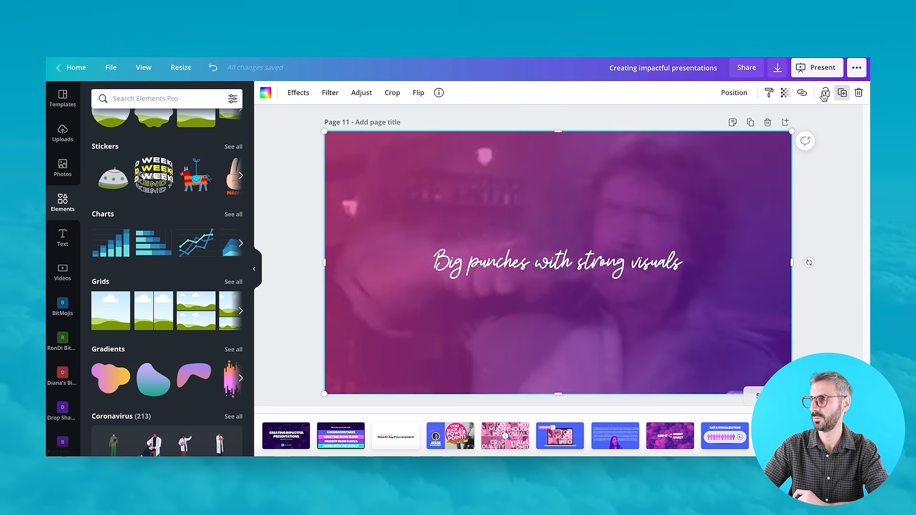
{"action": "left_click", "coordinate": [785, 92]}
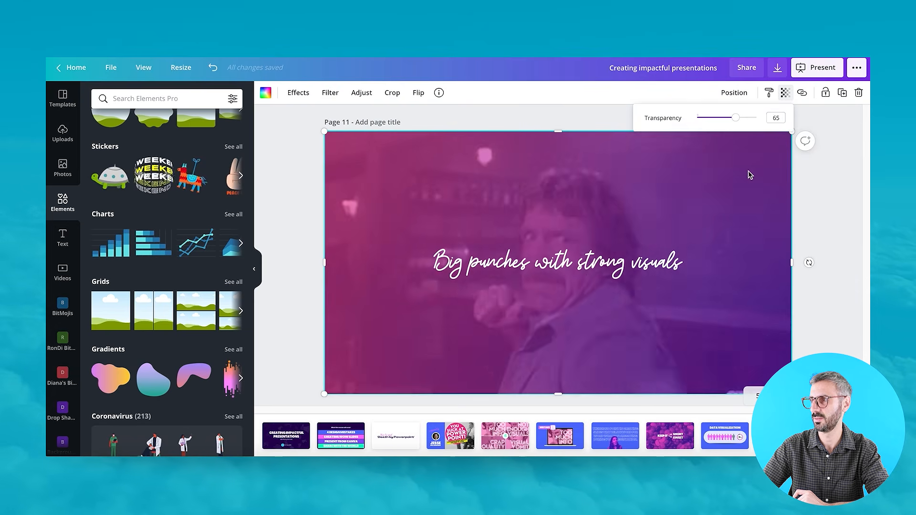
{"action": "left_click", "coordinate": [749, 175]}
{"action": "left_click_drag", "start_coordinate": [672, 226], "coordinate": [667, 262]}
{"action": "left_click", "coordinate": [658, 162]}
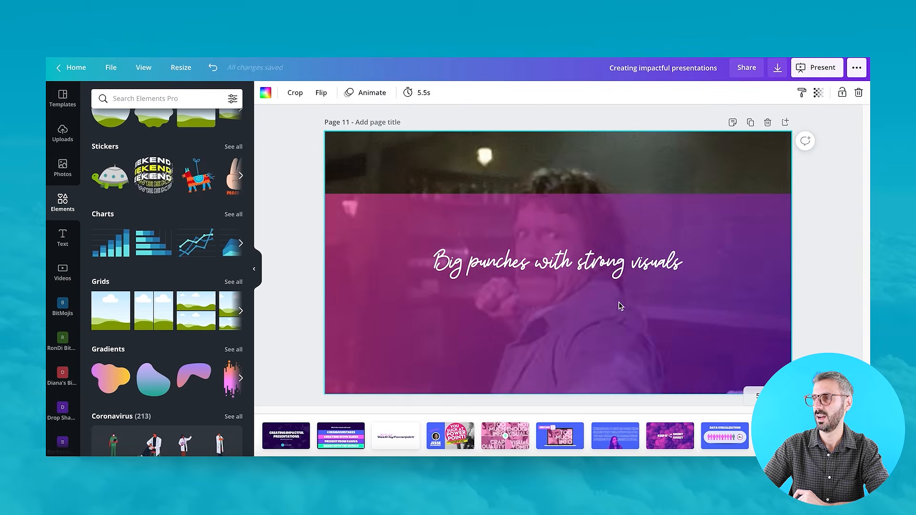
{"action": "left_click_drag", "start_coordinate": [629, 227], "coordinate": [629, 161]}
{"action": "left_click_drag", "start_coordinate": [603, 195], "coordinate": [603, 195]}
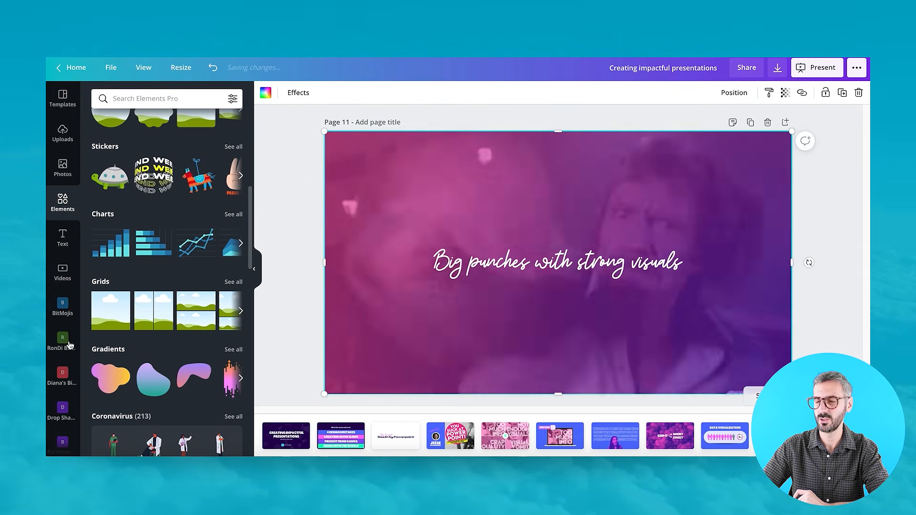
Open the GIPHY app from the extra apps and search it for punch.
{"action": "scroll", "coordinate": [65, 382], "scroll_direction": "down", "scroll_amount": 4}
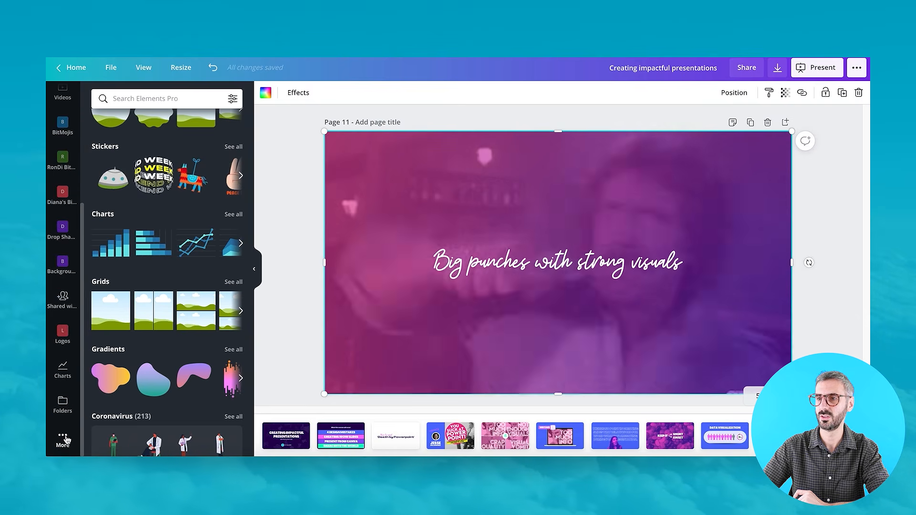
{"action": "left_click", "coordinate": [63, 439]}
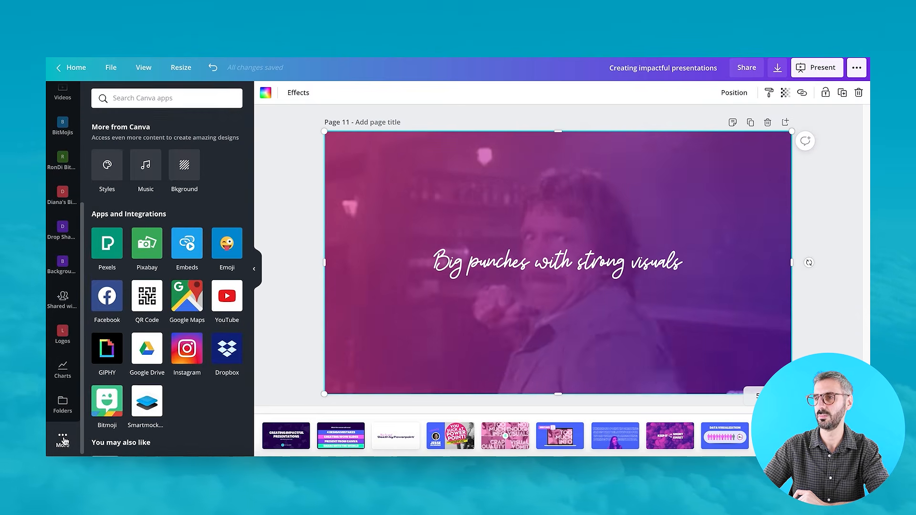
{"action": "left_click", "coordinate": [109, 350]}
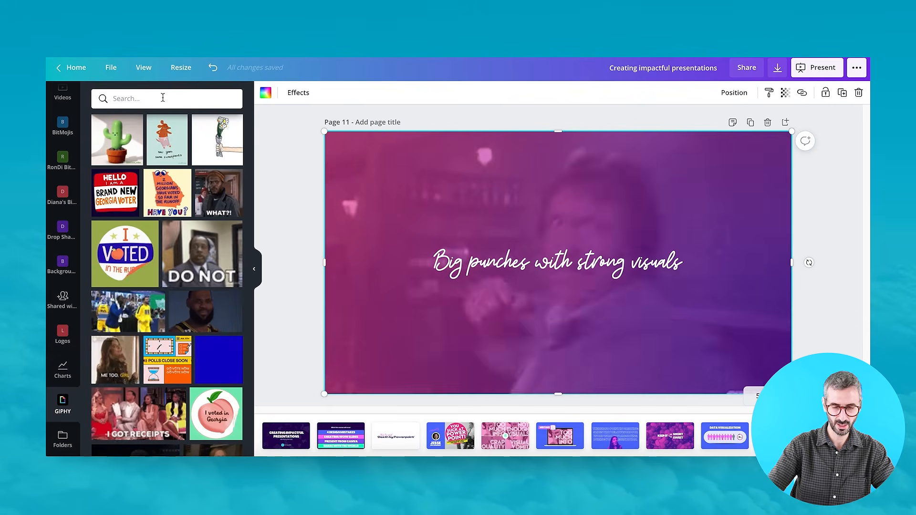
{"action": "type", "text": "puc"}
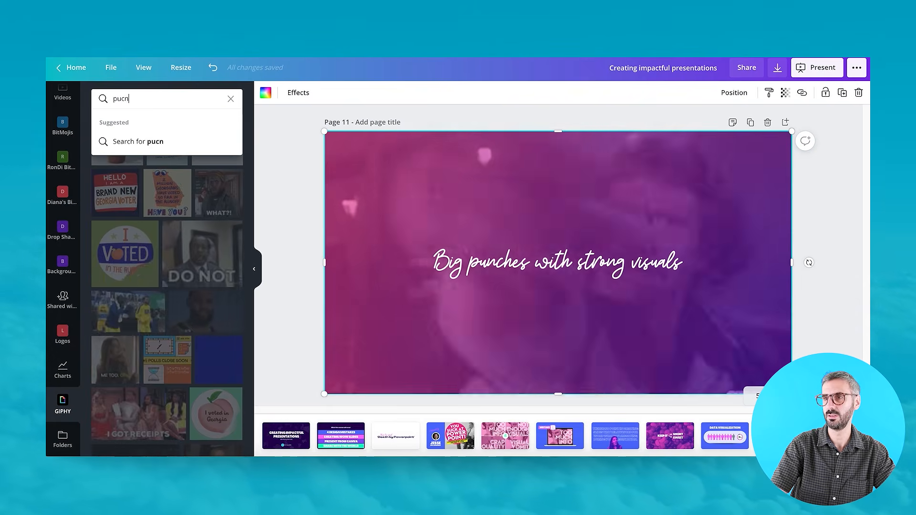
{"action": "key", "text": "BackSpace"}
{"action": "type", "text": "nch"}
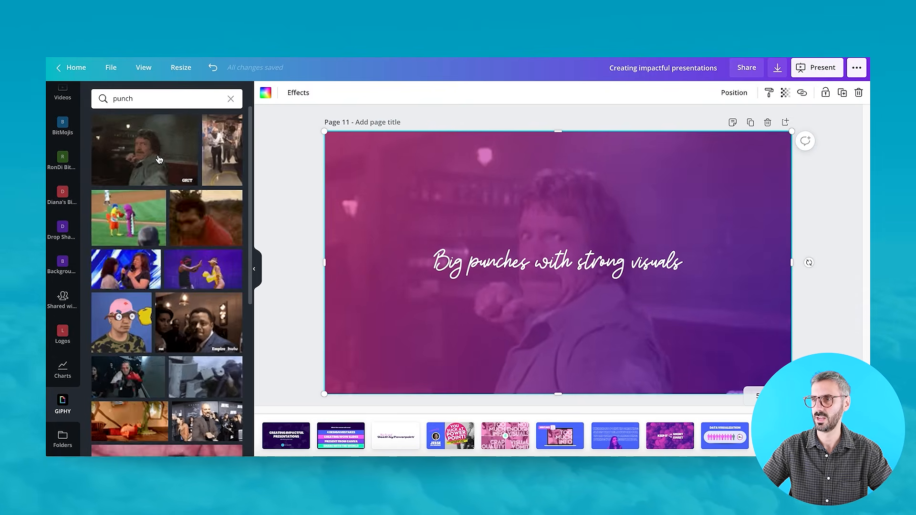
Add the first punch GIF to page 11, resize and move it, then delete it.
{"action": "left_click", "coordinate": [159, 155]}
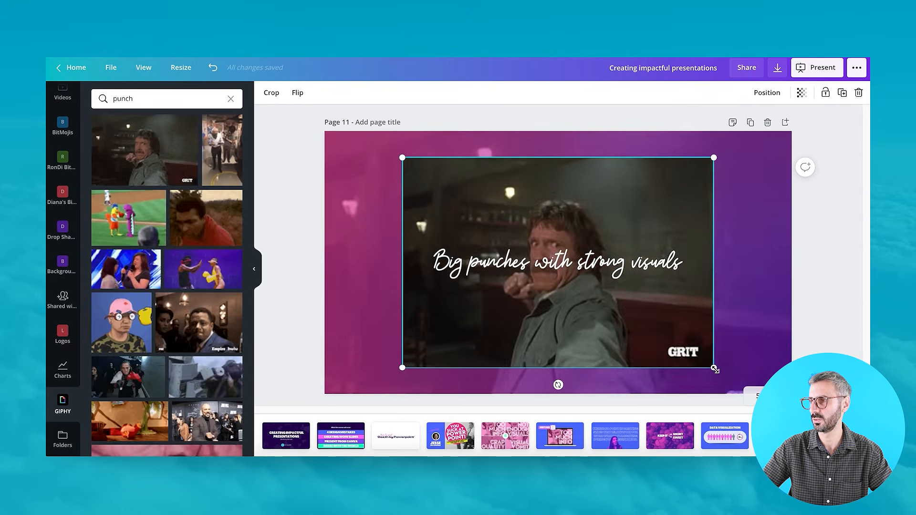
{"action": "left_click_drag", "start_coordinate": [711, 361], "coordinate": [844, 454]}
{"action": "left_click_drag", "start_coordinate": [849, 405], "coordinate": [645, 337]}
{"action": "key", "text": "Delete"}
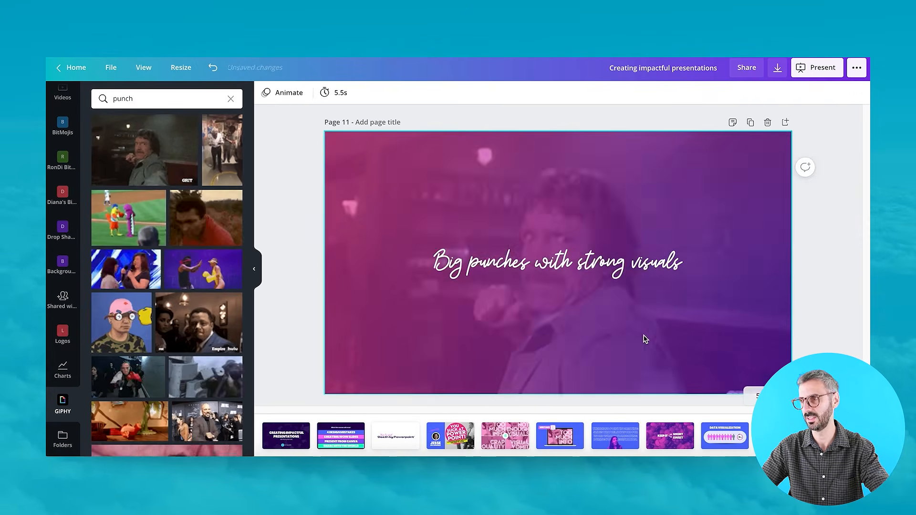
{"action": "left_click", "coordinate": [658, 239]}
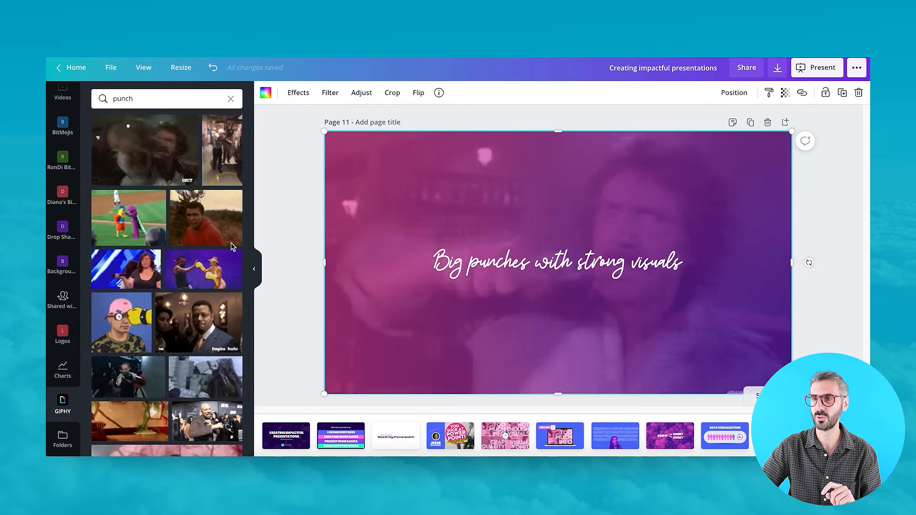
{"action": "scroll", "coordinate": [48, 201], "scroll_direction": "up", "scroll_amount": 4}
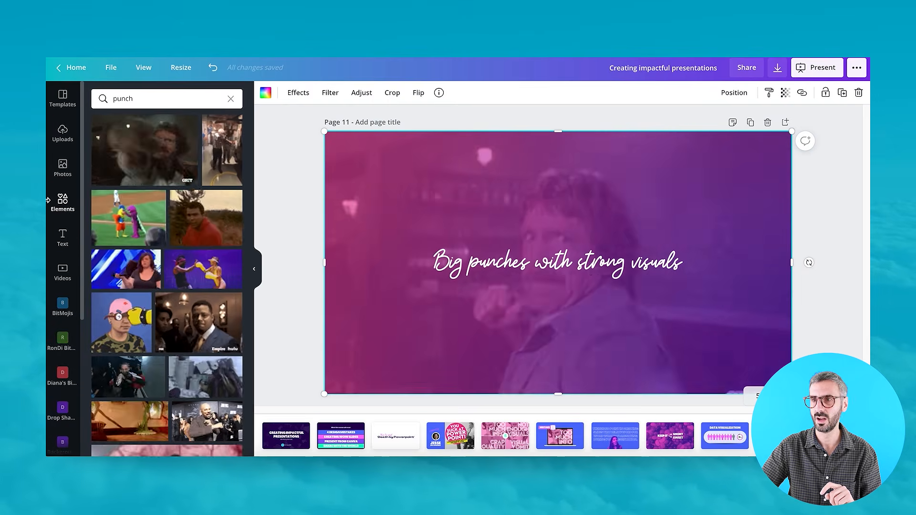
{"action": "scroll", "coordinate": [53, 238], "scroll_direction": "down", "scroll_amount": 5}
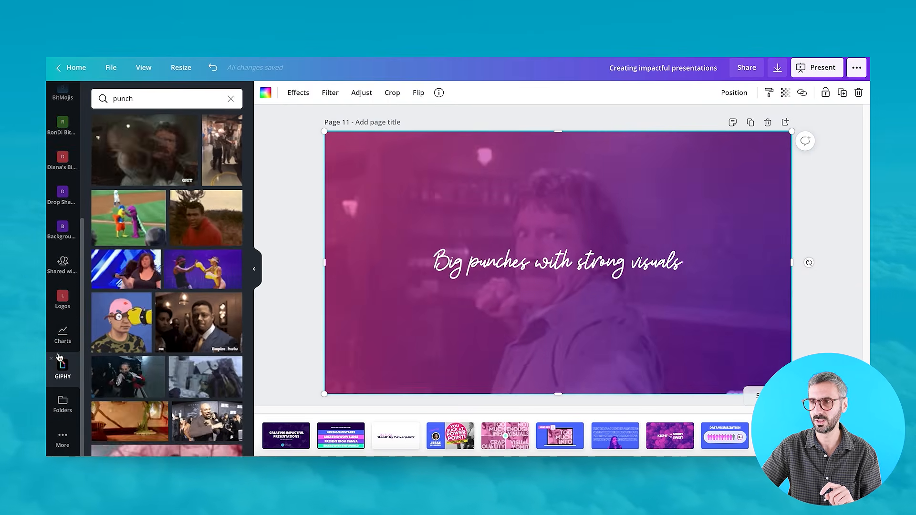
{"action": "scroll", "coordinate": [53, 286], "scroll_direction": "up", "scroll_amount": 5}
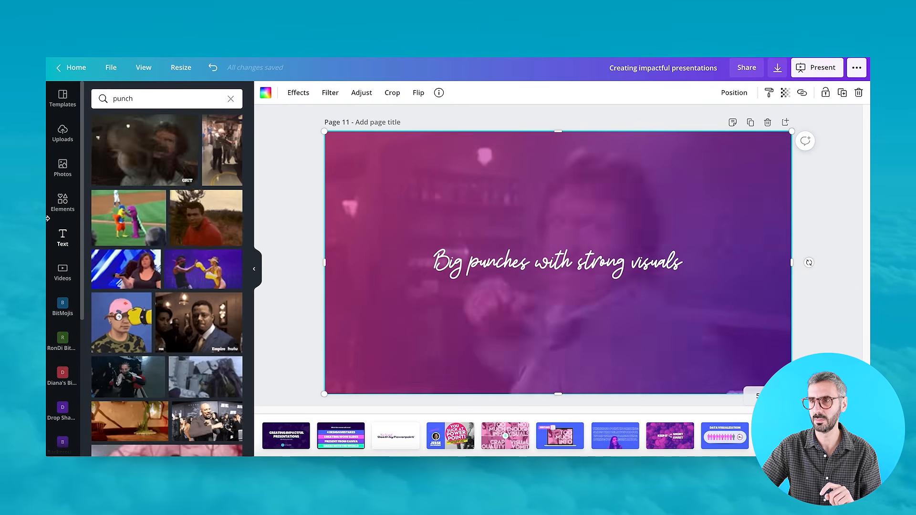
Add the Business building video from the Videos panel to page 11, then delete it.
{"action": "left_click", "coordinate": [62, 271]}
{"action": "scroll", "coordinate": [193, 204], "scroll_direction": "down", "scroll_amount": 5}
{"action": "mouse_move", "coordinate": [193, 208]}
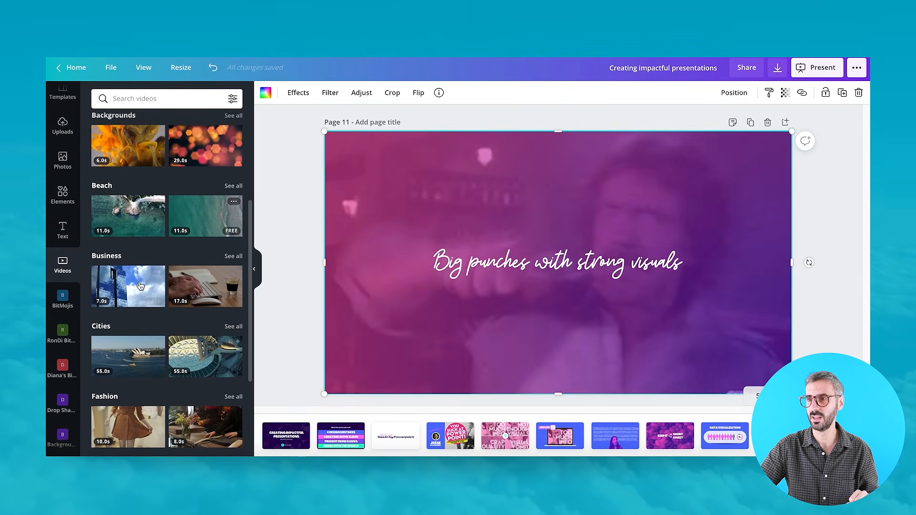
{"action": "left_click", "coordinate": [121, 274]}
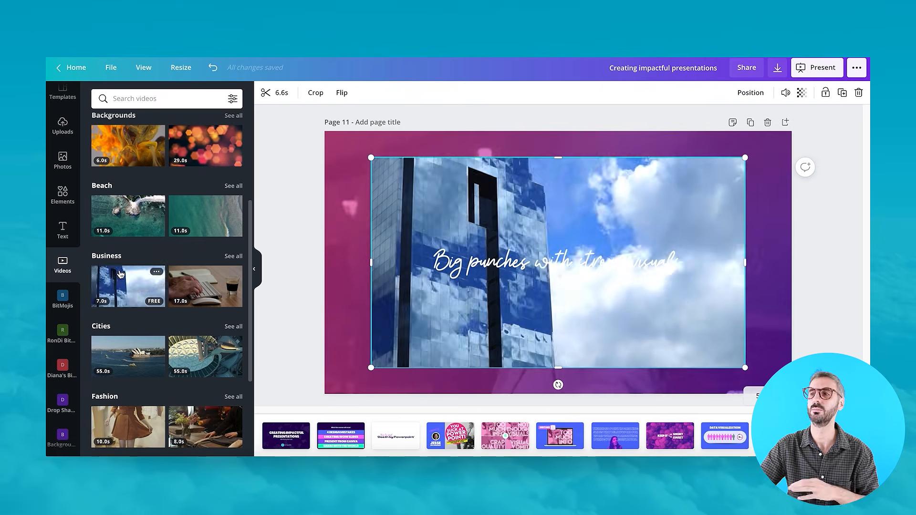
{"action": "key", "text": "Delete"}
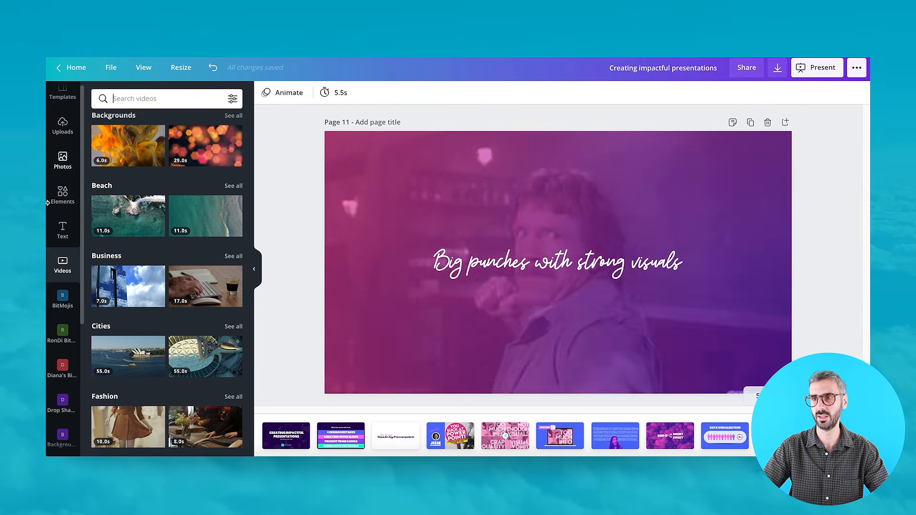
Go to page 5, select the circle sticker around the 4, and open its transparency setting.
{"action": "scroll", "coordinate": [75, 222], "scroll_direction": "up", "scroll_amount": 1}
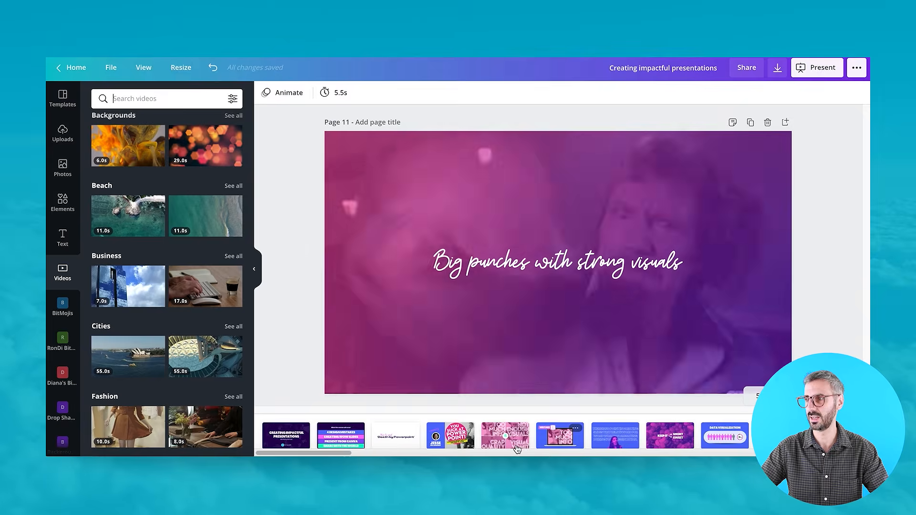
{"action": "left_click", "coordinate": [514, 446]}
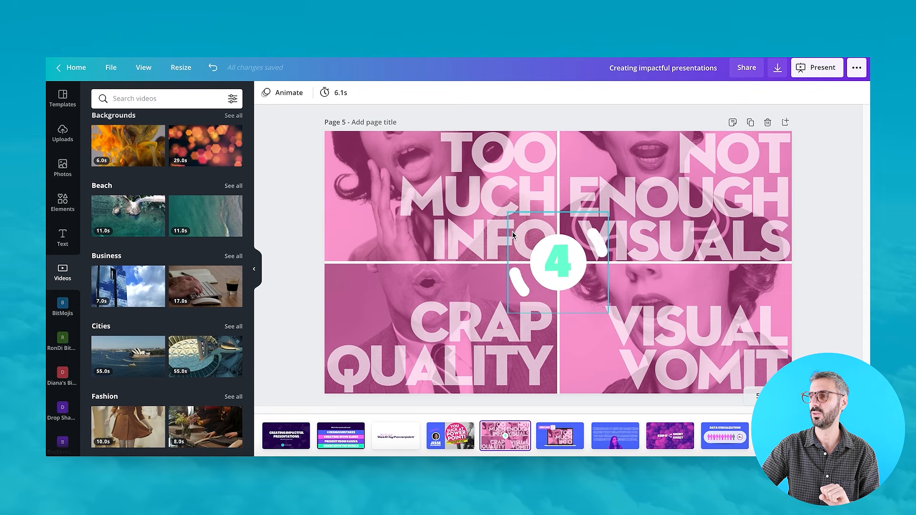
{"action": "left_click", "coordinate": [602, 323]}
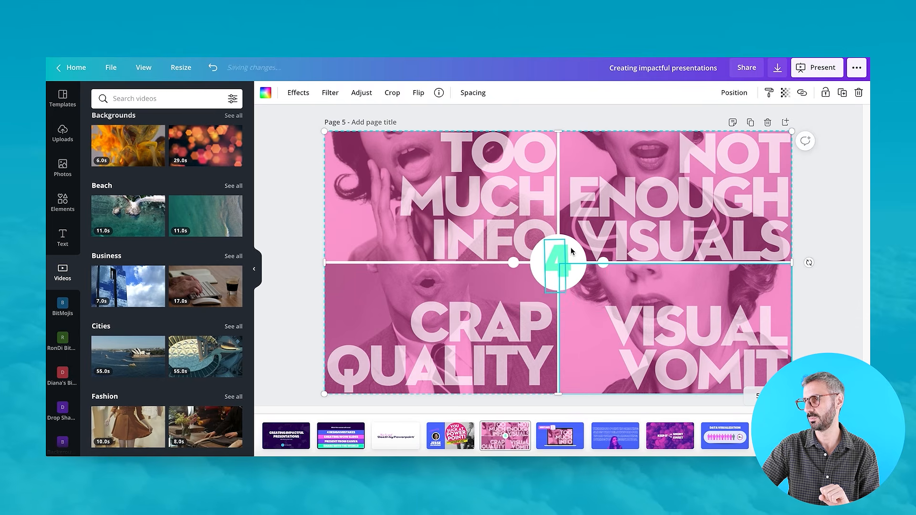
{"action": "left_click", "coordinate": [549, 263]}
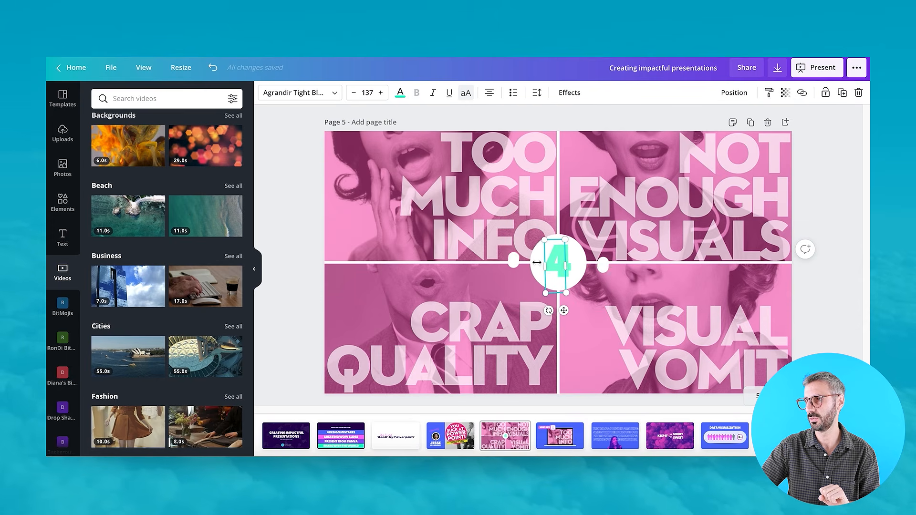
{"action": "left_click", "coordinate": [557, 217]}
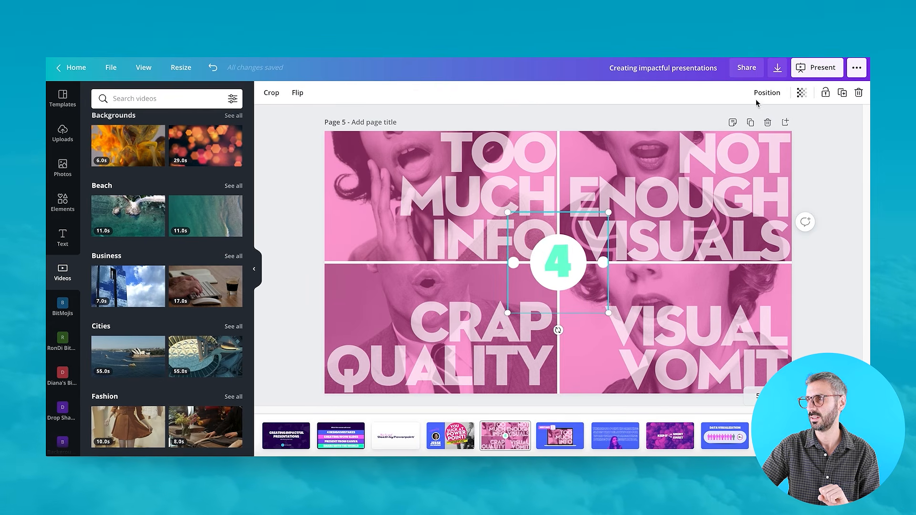
{"action": "left_click", "coordinate": [803, 94]}
{"action": "mouse_move", "coordinate": [777, 121]}
{"action": "left_mouse_down"}
{"action": "mouse_move", "coordinate": [714, 119]}
{"action": "mouse_move", "coordinate": [674, 133]}
{"action": "mouse_move", "coordinate": [773, 120]}
{"action": "left_mouse_up"}
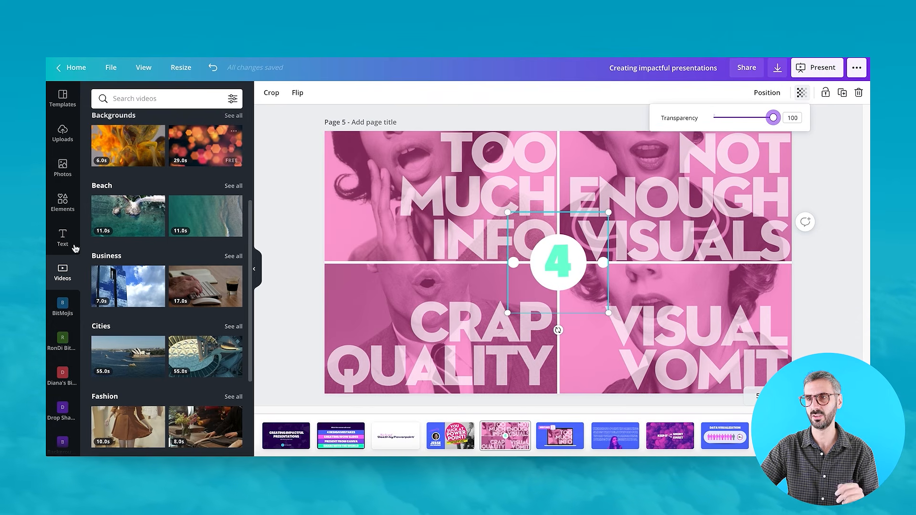
Search the Elements panel for circle sticker and browse the results.
{"action": "left_click", "coordinate": [57, 207]}
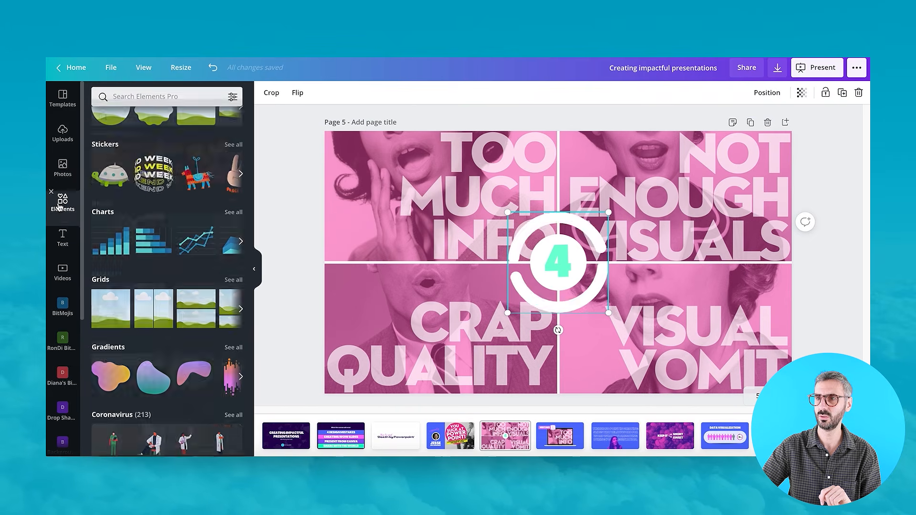
{"action": "left_click", "coordinate": [129, 97]}
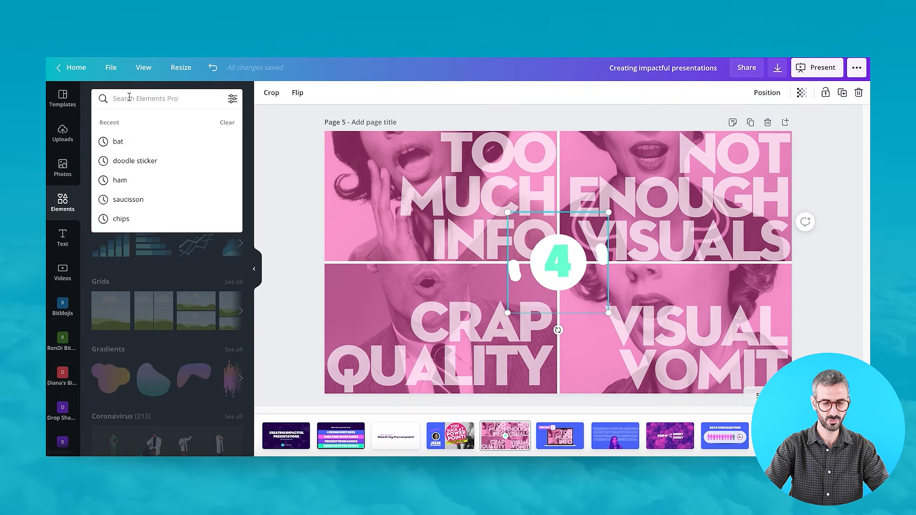
{"action": "type", "text": "circle stic"}
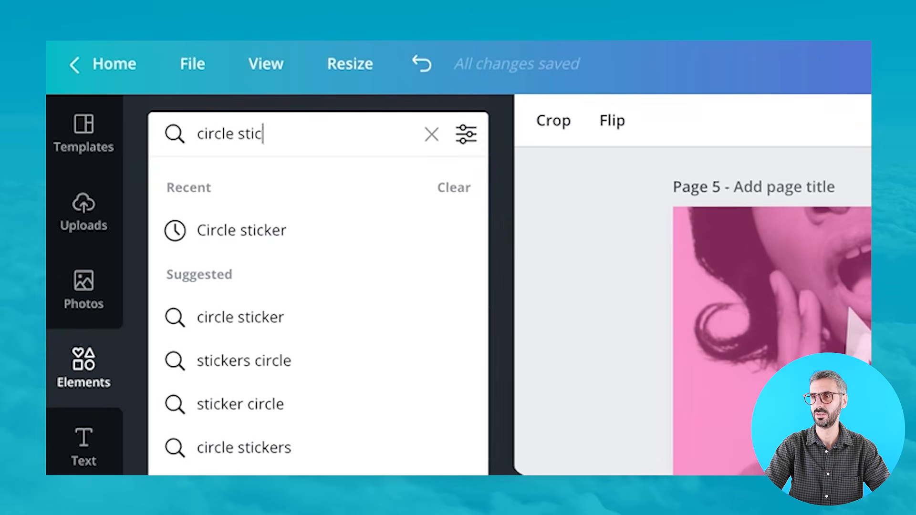
{"action": "type", "text": "ker"}
{"action": "key", "text": "Return"}
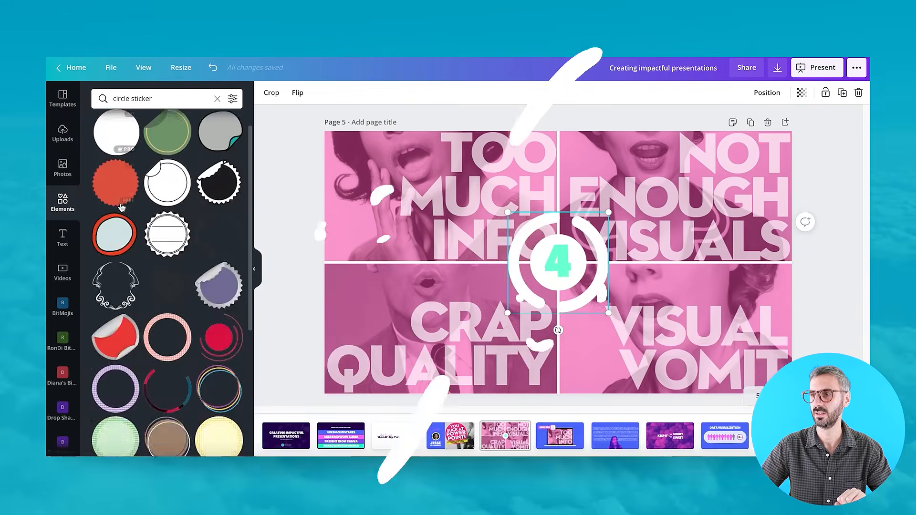
{"action": "scroll", "coordinate": [269, 493], "scroll_direction": "down", "scroll_amount": 5}
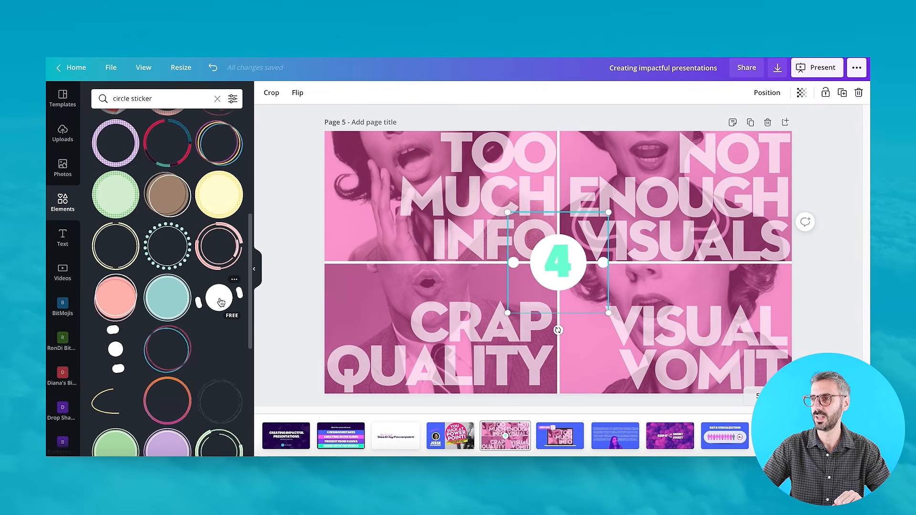
{"action": "scroll", "coordinate": [222, 311], "scroll_direction": "down", "scroll_amount": 1}
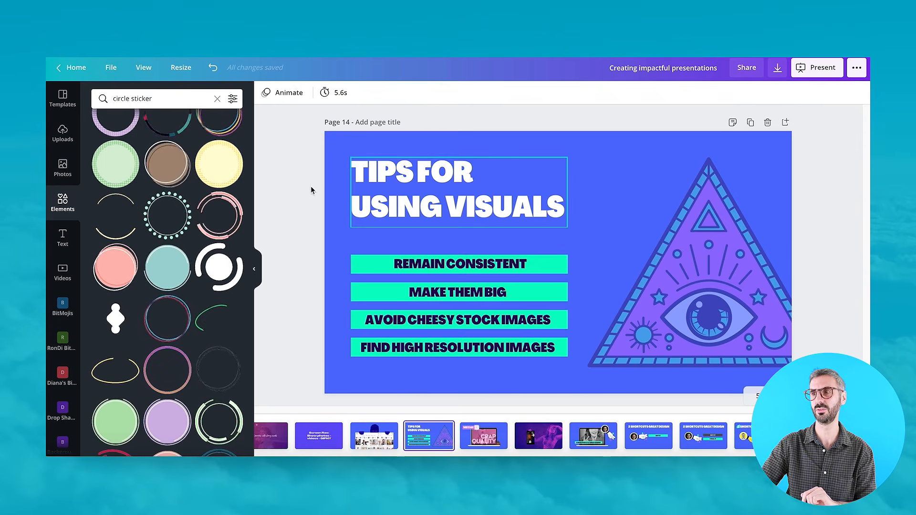
Scroll through the page thumbnails and open pages 41 and 42.
{"action": "scroll", "coordinate": [738, 435], "scroll_direction": "right", "scroll_amount": 10}
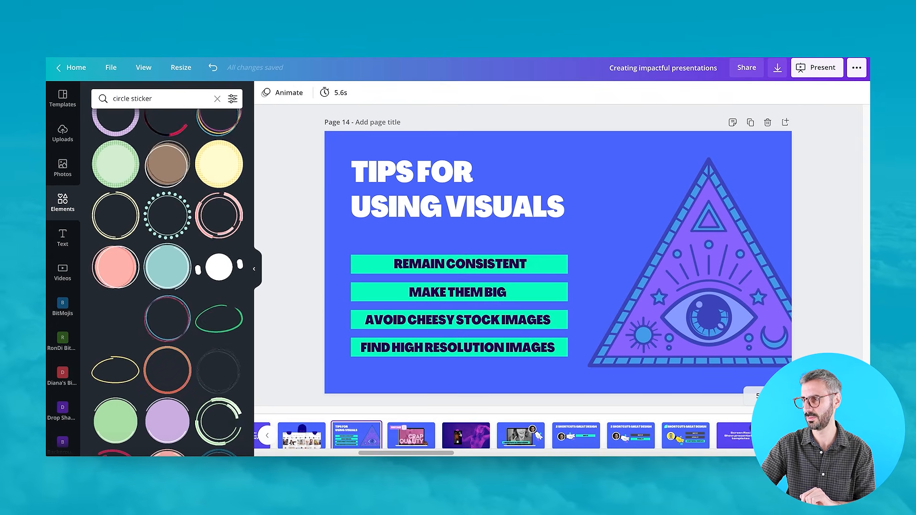
{"action": "scroll", "coordinate": [505, 435], "scroll_direction": "right", "scroll_amount": 6}
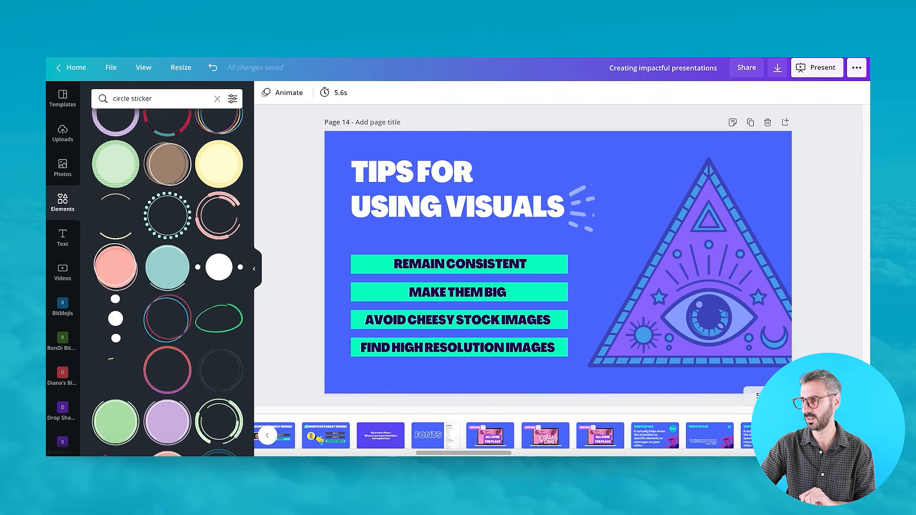
{"action": "scroll", "coordinate": [630, 435], "scroll_direction": "right", "scroll_amount": 10}
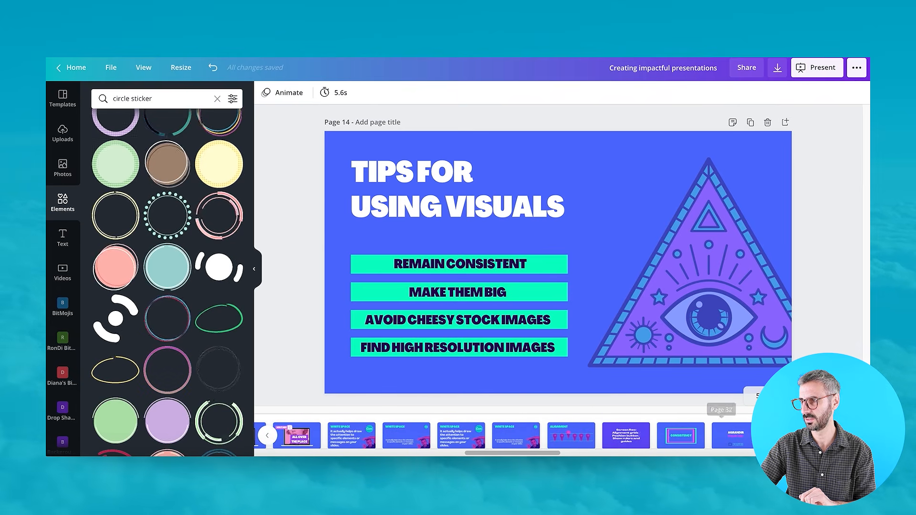
{"action": "scroll", "coordinate": [630, 435], "scroll_direction": "right", "scroll_amount": 10}
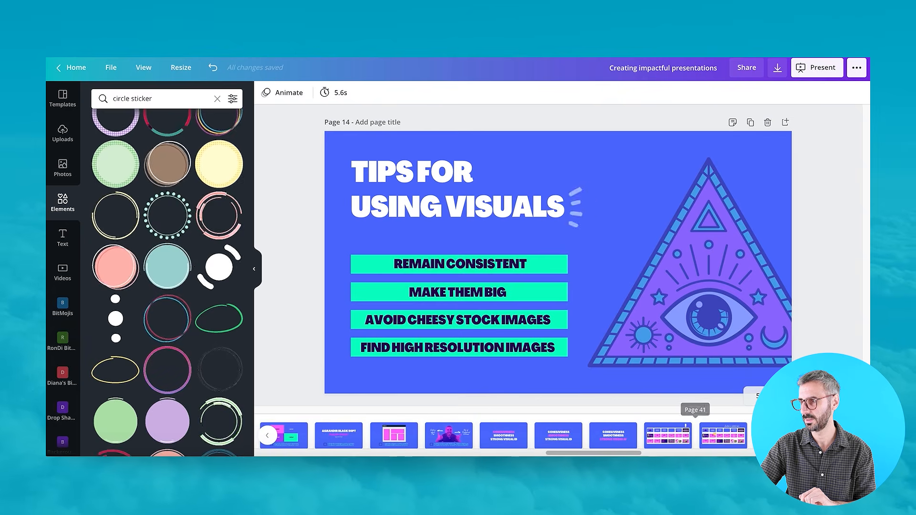
{"action": "left_click", "coordinate": [663, 441]}
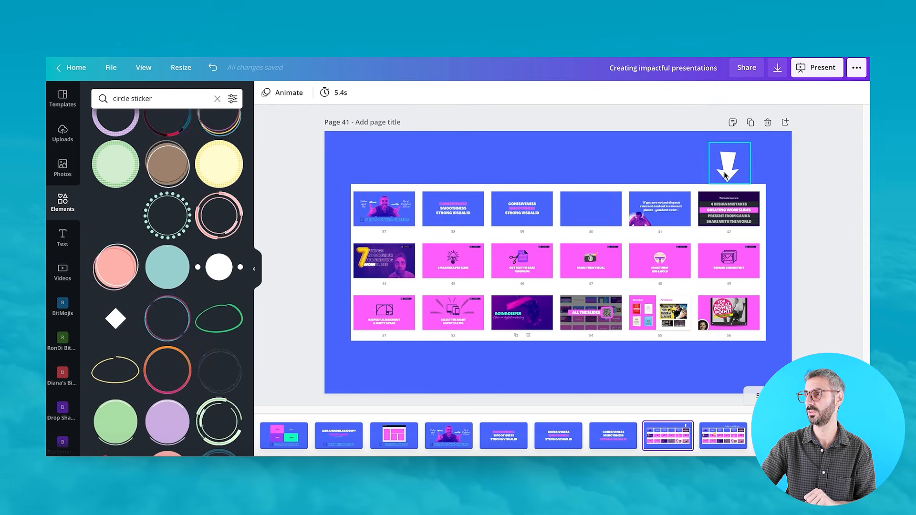
{"action": "left_click", "coordinate": [733, 437]}
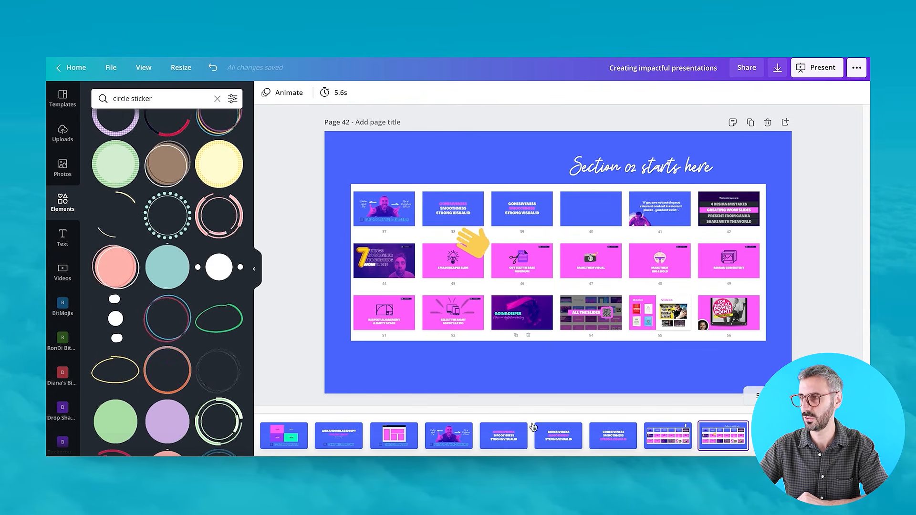
Scroll further through the page thumbnails and open page 56.
{"action": "scroll", "coordinate": [560, 437], "scroll_direction": "down", "scroll_amount": 3}
{"action": "scroll", "coordinate": [559, 438], "scroll_direction": "down", "scroll_amount": 5}
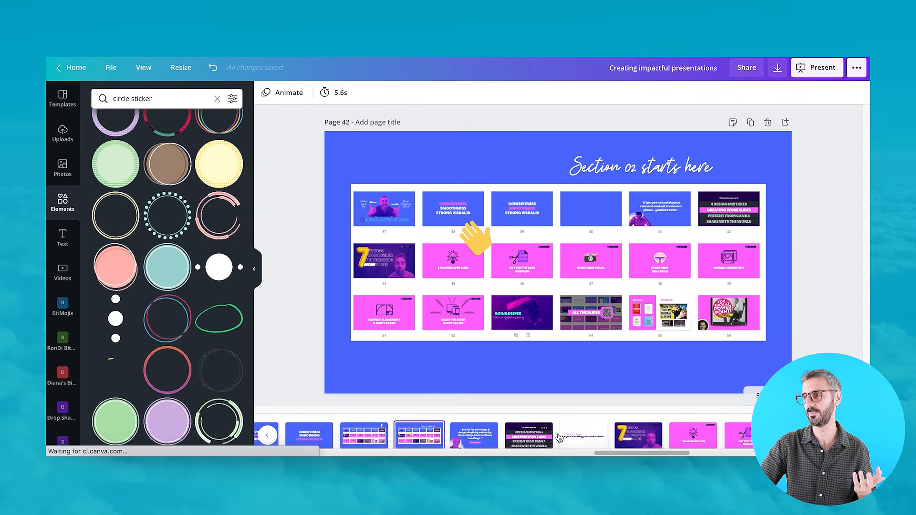
{"action": "scroll", "coordinate": [559, 438], "scroll_direction": "down", "scroll_amount": 3}
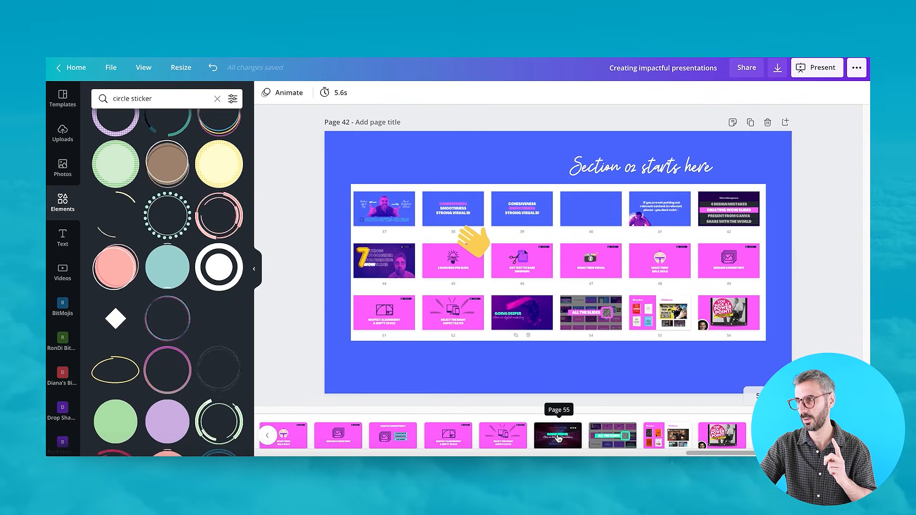
{"action": "left_click", "coordinate": [616, 435]}
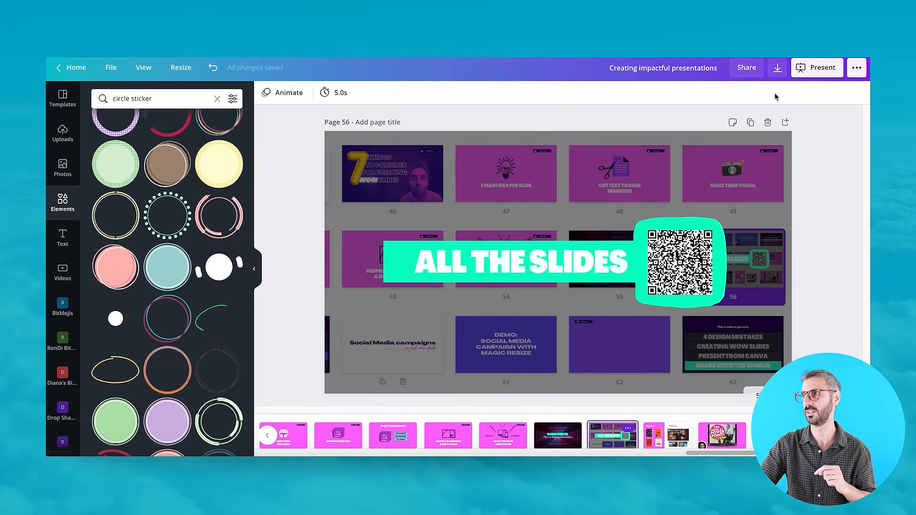
{"action": "left_click", "coordinate": [831, 75]}
{"action": "left_click", "coordinate": [773, 162]}
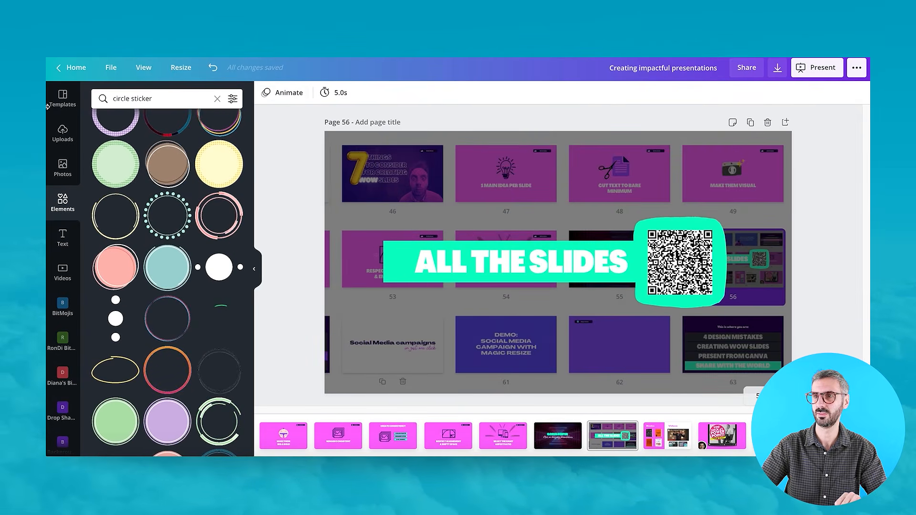
Open the QR Code app from the list of more apps and integrations.
{"action": "left_click", "coordinate": [72, 103]}
{"action": "scroll", "coordinate": [67, 287], "scroll_direction": "down", "scroll_amount": 4}
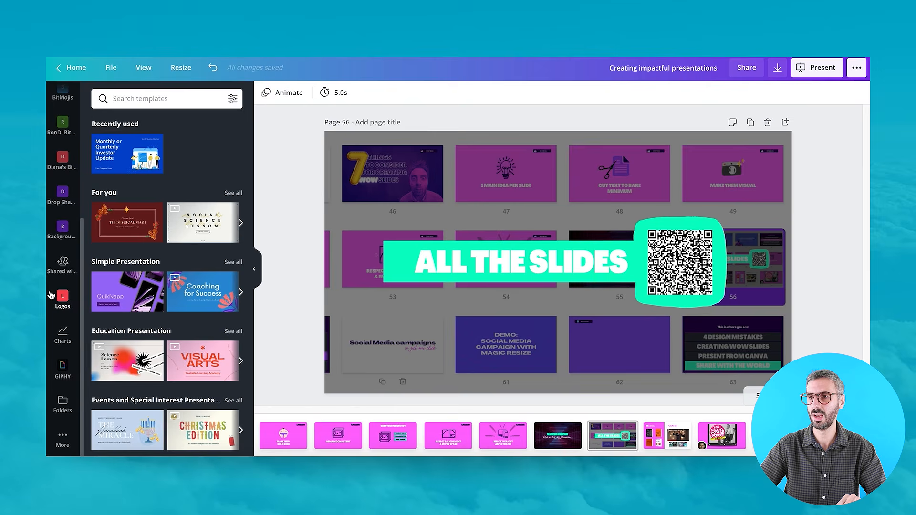
{"action": "left_click", "coordinate": [63, 439]}
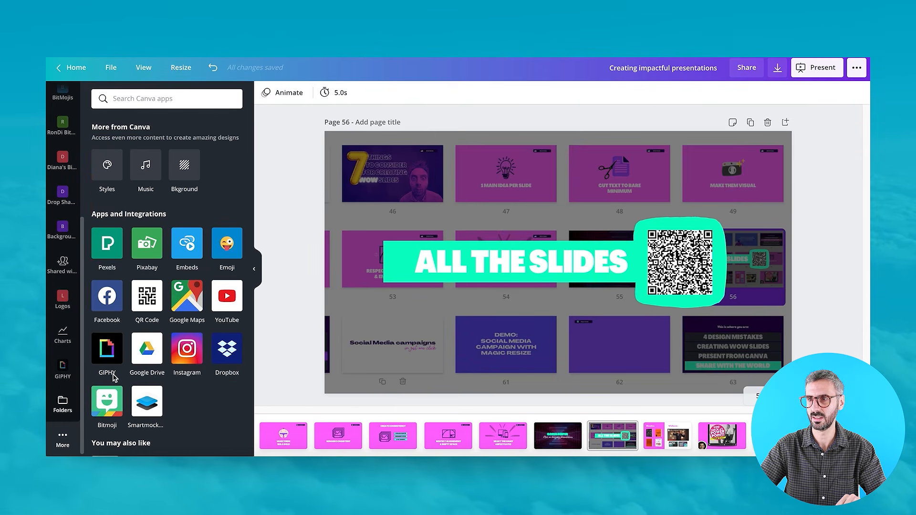
{"action": "left_click", "coordinate": [150, 300]}
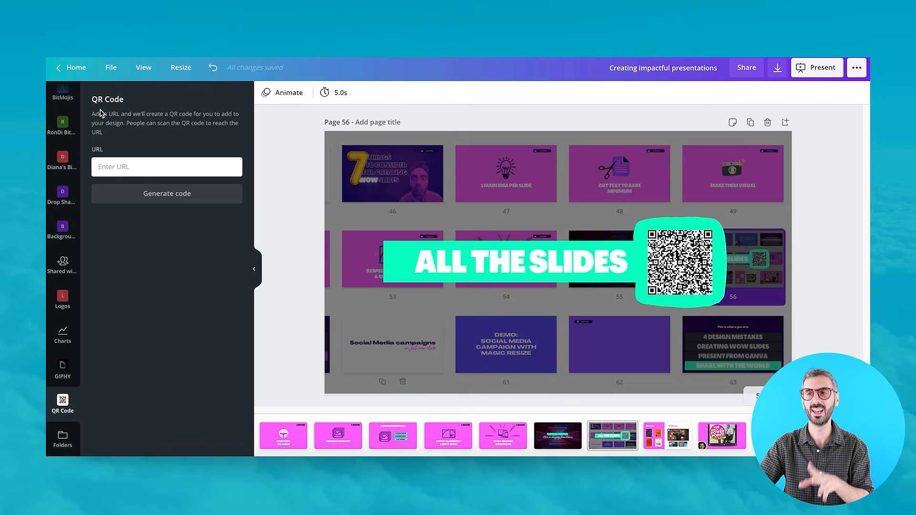
{"action": "left_click", "coordinate": [130, 168]}
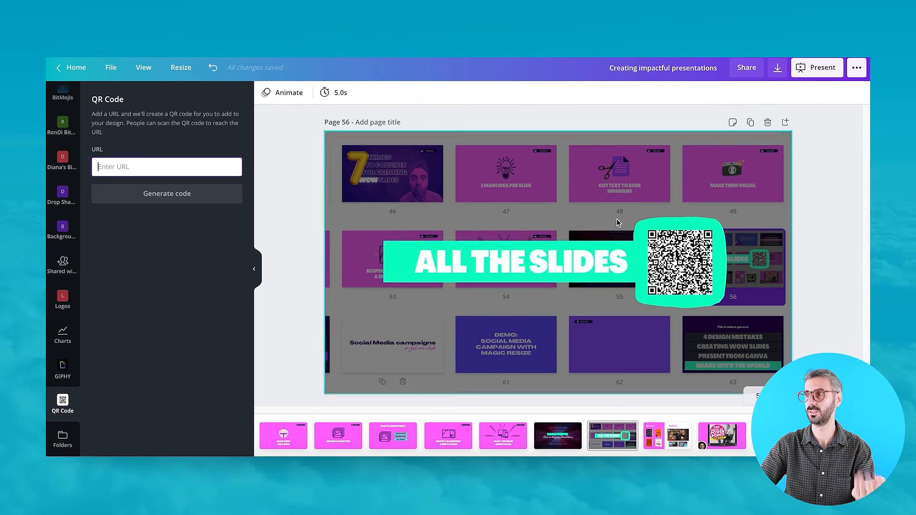
Set the design's share link to view-only access and copy the link.
{"action": "left_click", "coordinate": [743, 75]}
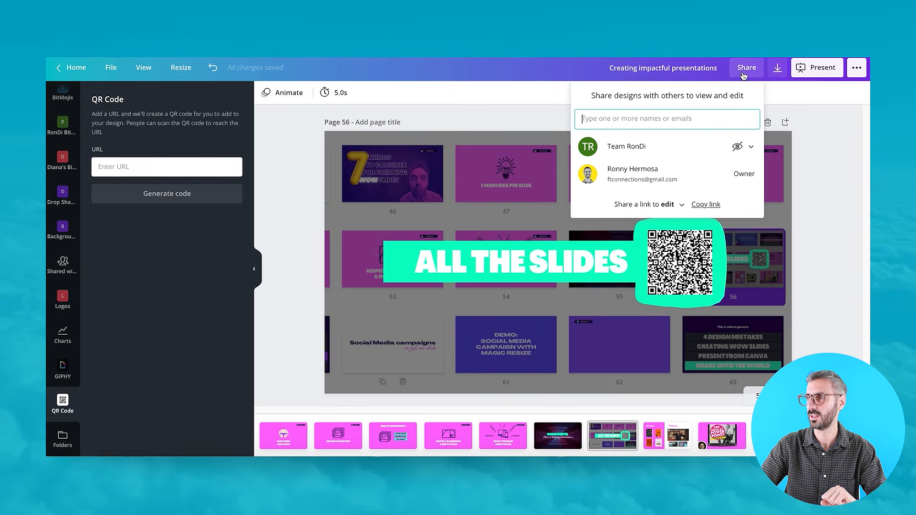
{"action": "left_click", "coordinate": [681, 207]}
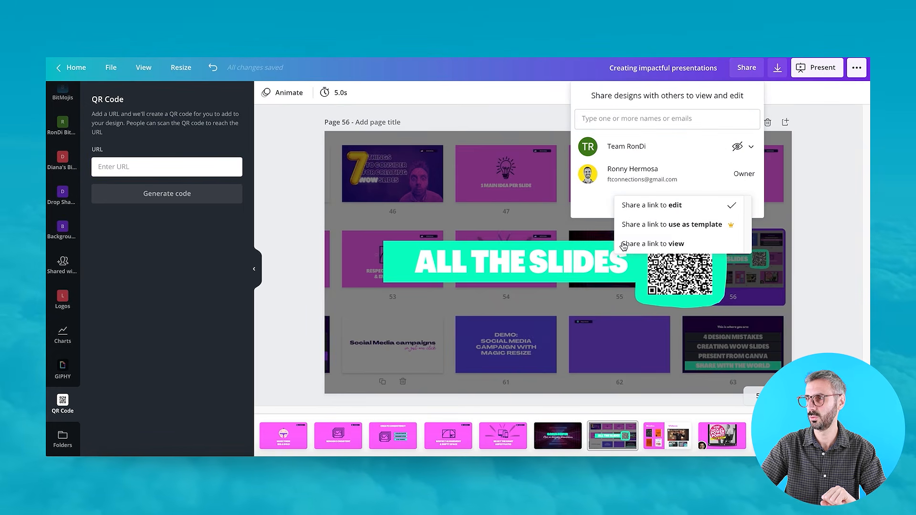
{"action": "left_click", "coordinate": [666, 246]}
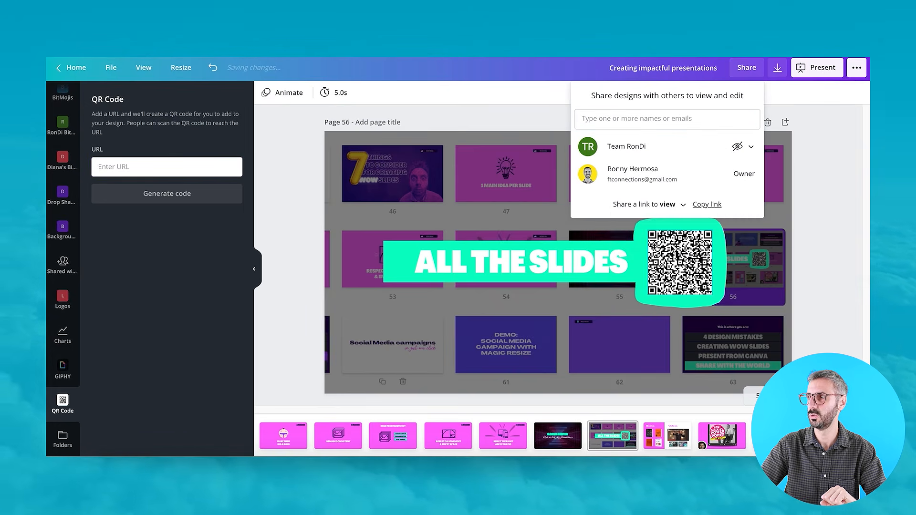
{"action": "left_click", "coordinate": [707, 205]}
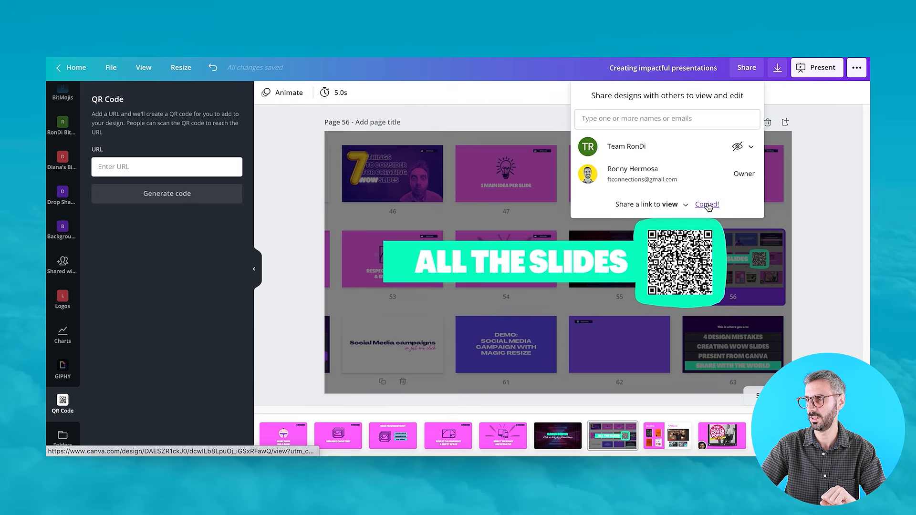
Paste the copied design link as the QR code URL and generate the code.
{"action": "left_click", "coordinate": [184, 168]}
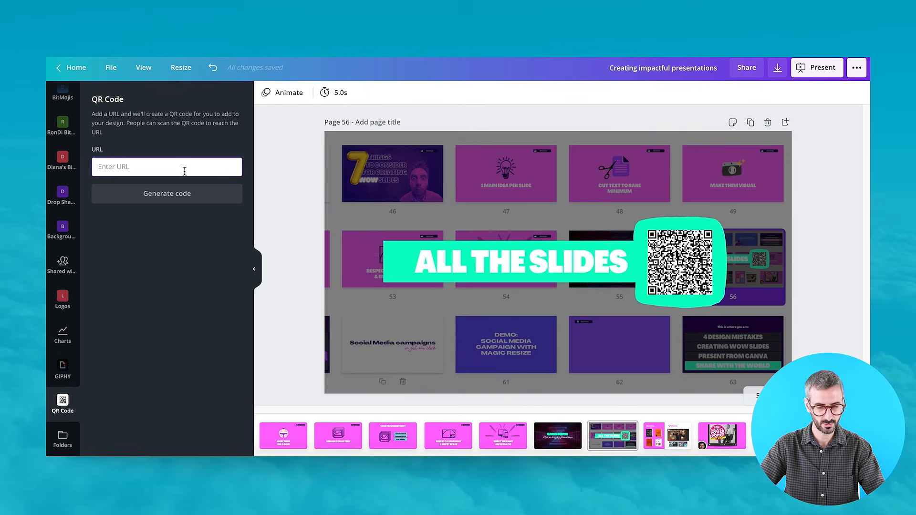
{"action": "key", "text": "ctrl+v"}
{"action": "left_click", "coordinate": [190, 195]}
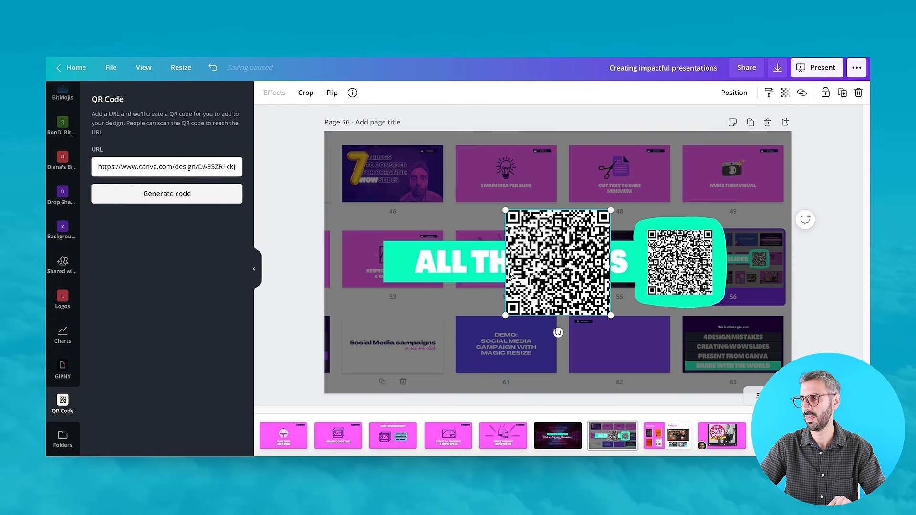
Move and resize the new QR code over the existing QR code in the slide's frame.
{"action": "left_click_drag", "start_coordinate": [531, 288], "coordinate": [632, 266]}
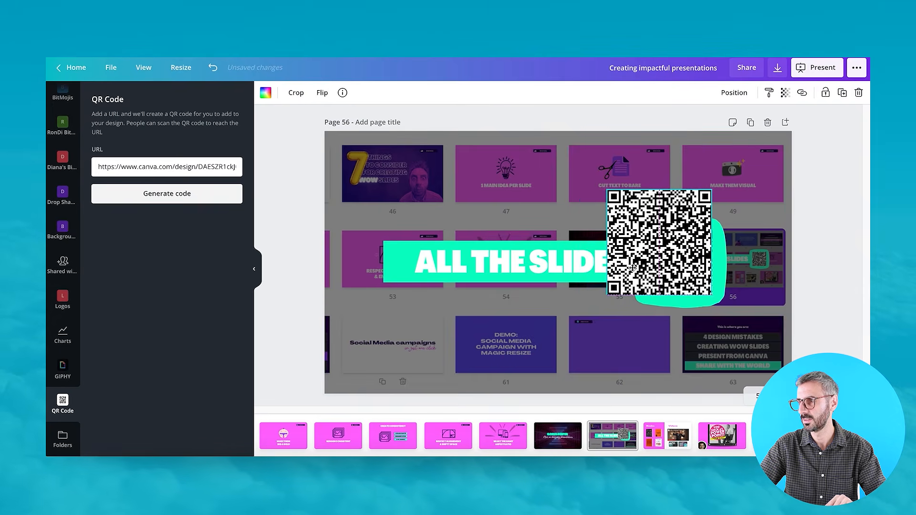
{"action": "left_click_drag", "start_coordinate": [606, 191], "coordinate": [647, 231]}
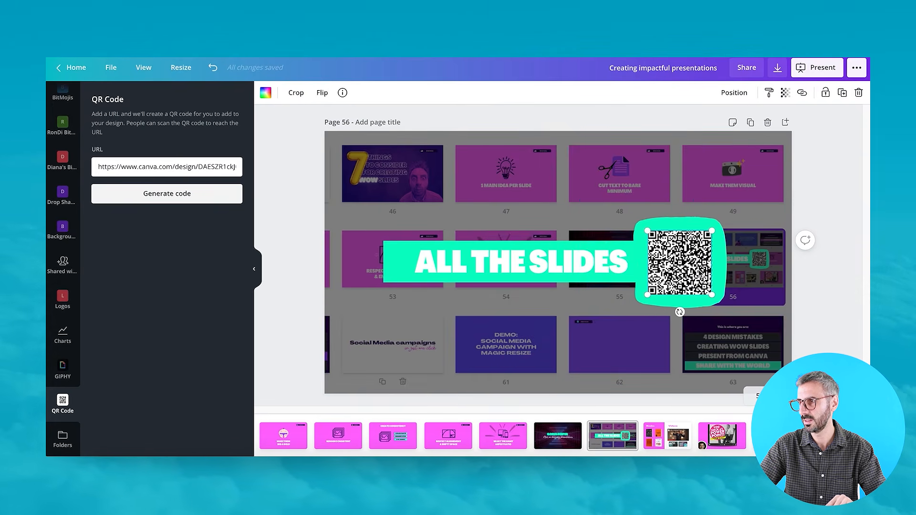
Delete the old QR code and nudge the new QR code into place within the frame.
{"action": "left_click_drag", "start_coordinate": [667, 269], "coordinate": [667, 282]}
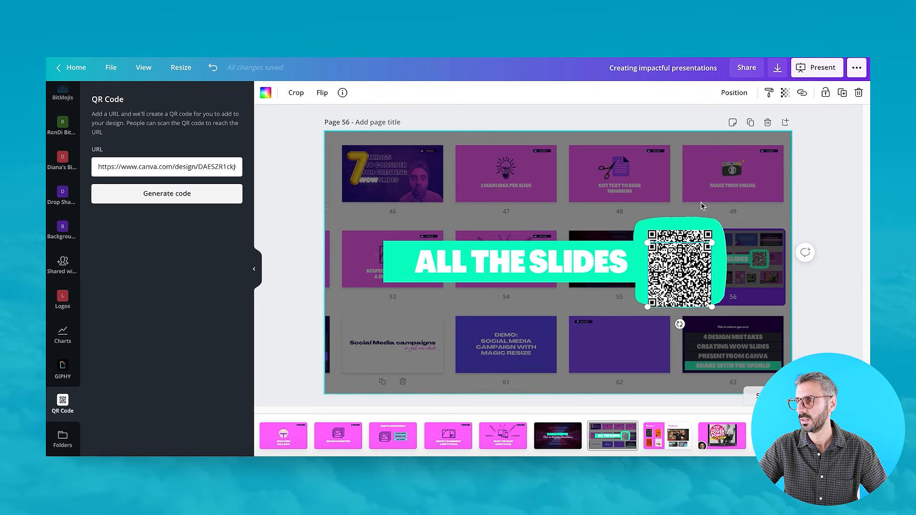
{"action": "key", "text": "ctrl+z"}
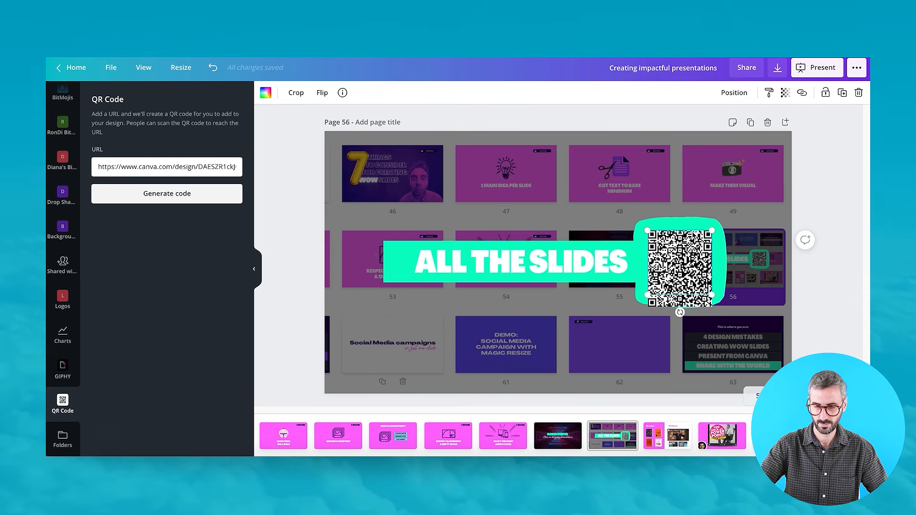
{"action": "key", "text": "Delete"}
{"action": "left_click_drag", "start_coordinate": [693, 281], "coordinate": [693, 269]}
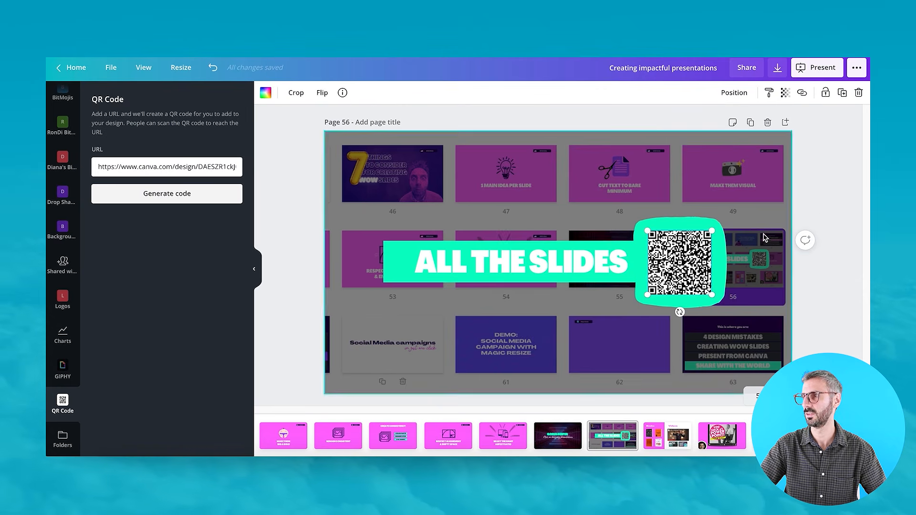
Deselect the QR code and open the Present options.
{"action": "left_click", "coordinate": [847, 200]}
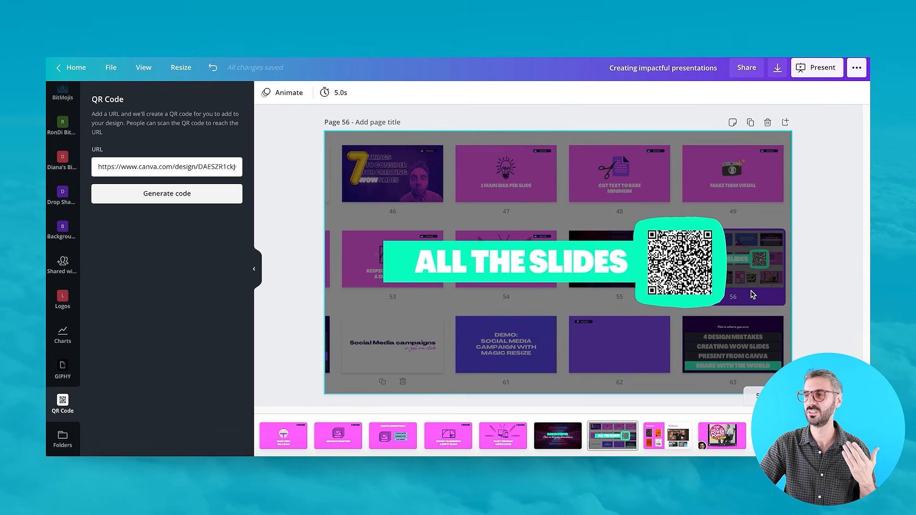
{"action": "left_click", "coordinate": [812, 67]}
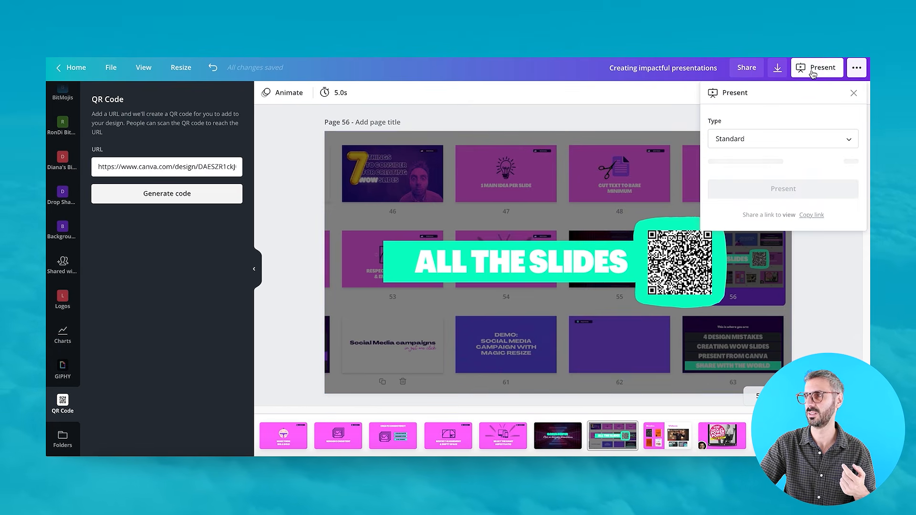
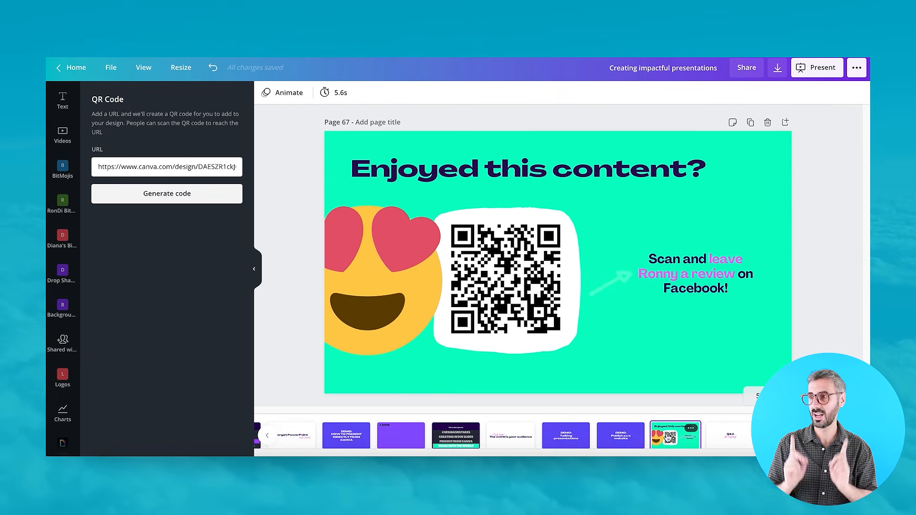
Go to page 58 with the embedded slideshow and start presenting the design in Standard mode.
{"action": "scroll", "coordinate": [509, 446], "scroll_direction": "left", "scroll_amount": 3}
{"action": "scroll", "coordinate": [510, 446], "scroll_direction": "left", "scroll_amount": 3}
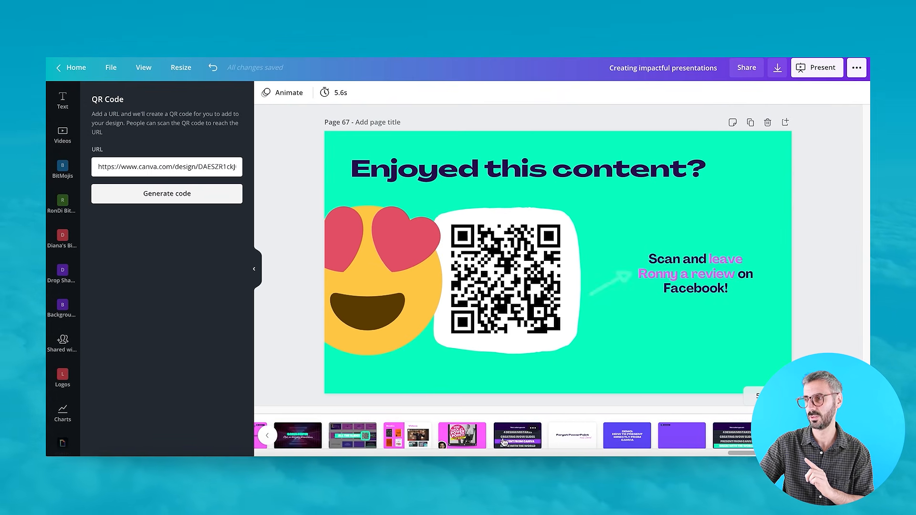
{"action": "left_click", "coordinate": [472, 442]}
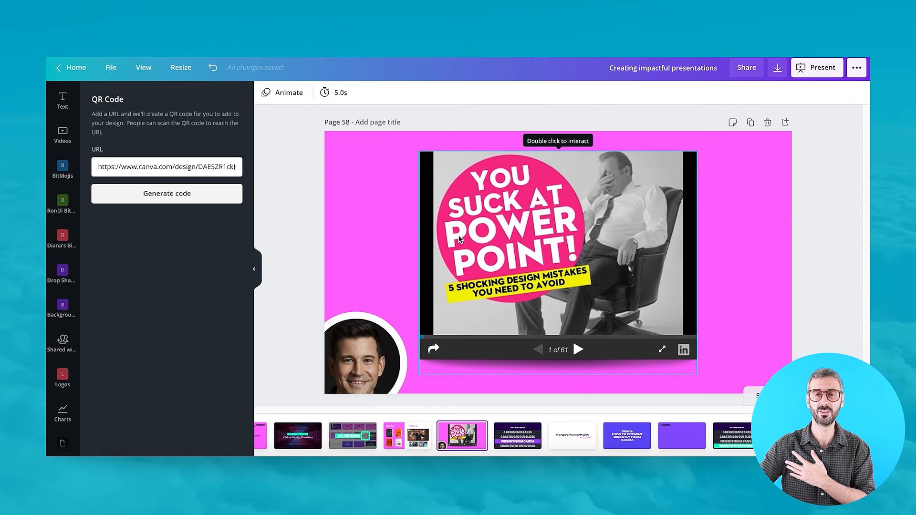
{"action": "left_click", "coordinate": [811, 70]}
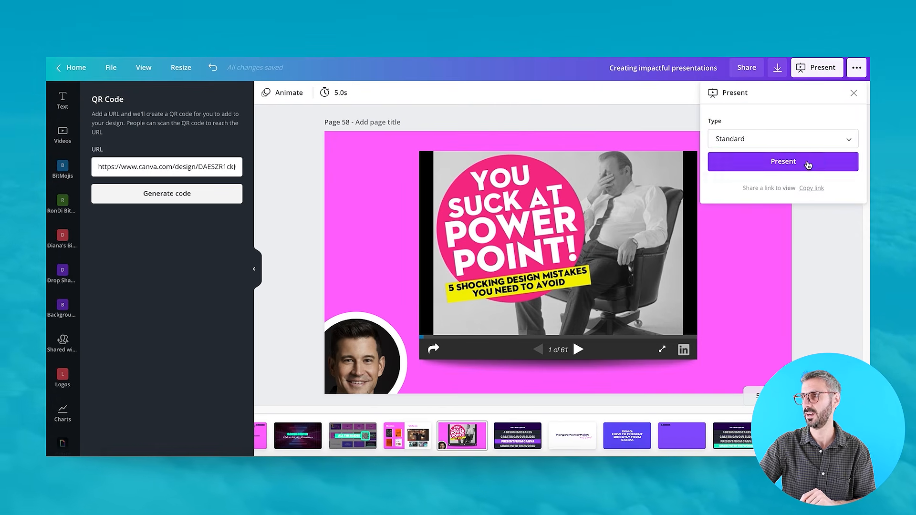
{"action": "left_click", "coordinate": [806, 156]}
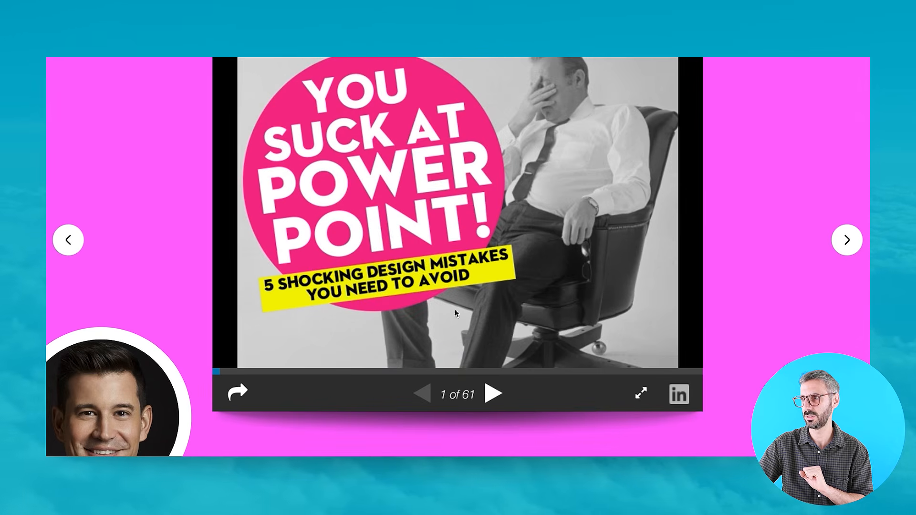
Advance through several slides of the embedded SlideShare deck during the presentation, then return to the editor.
{"action": "left_click", "coordinate": [492, 394]}
{"action": "left_click", "coordinate": [492, 394]}
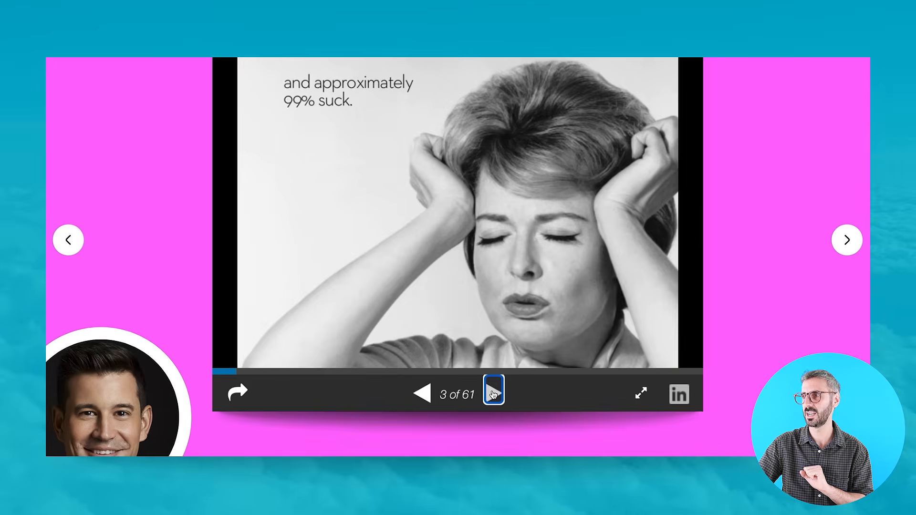
{"action": "left_click", "coordinate": [493, 395]}
{"action": "left_click", "coordinate": [493, 395]}
{"action": "left_click", "coordinate": [493, 396]}
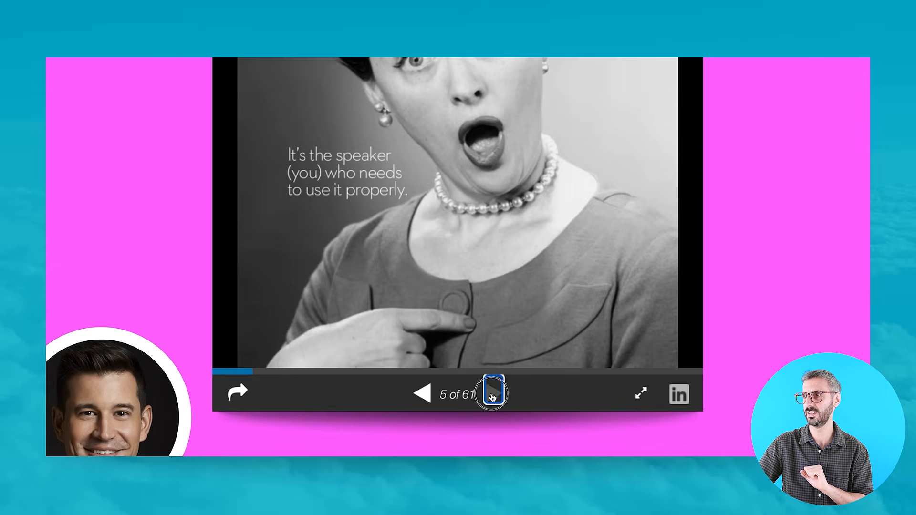
{"action": "left_click", "coordinate": [493, 395]}
{"action": "left_click", "coordinate": [492, 395]}
{"action": "left_click", "coordinate": [493, 396]}
{"action": "left_click", "coordinate": [493, 397]}
{"action": "left_click", "coordinate": [493, 396]}
{"action": "left_click", "coordinate": [492, 396]}
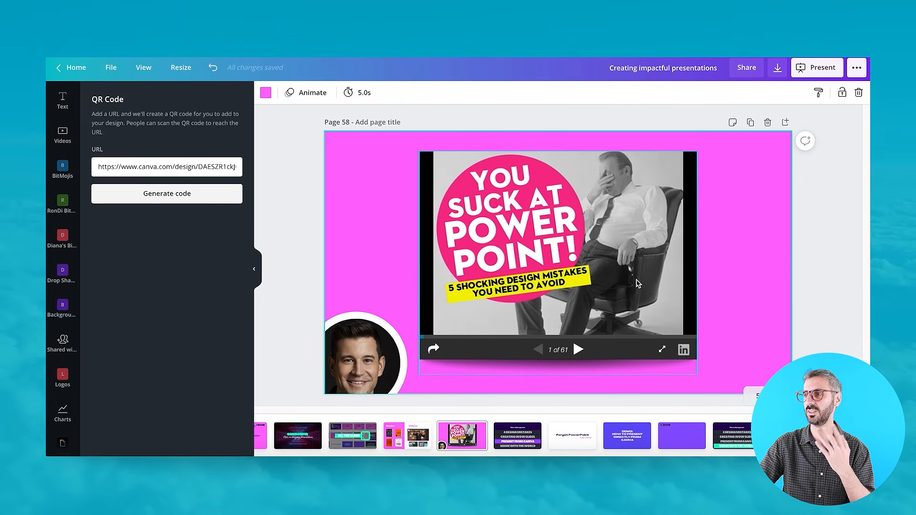
{"action": "right_click", "coordinate": [629, 249]}
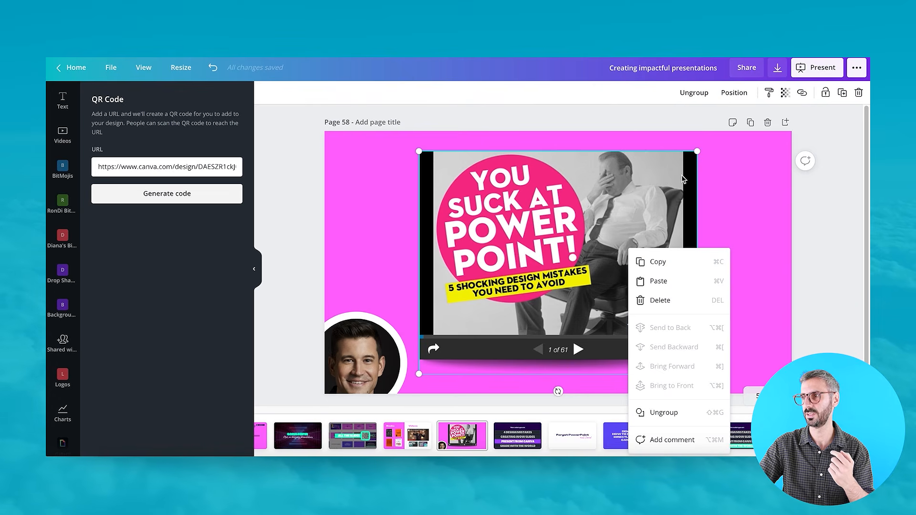
{"action": "left_click", "coordinate": [747, 173]}
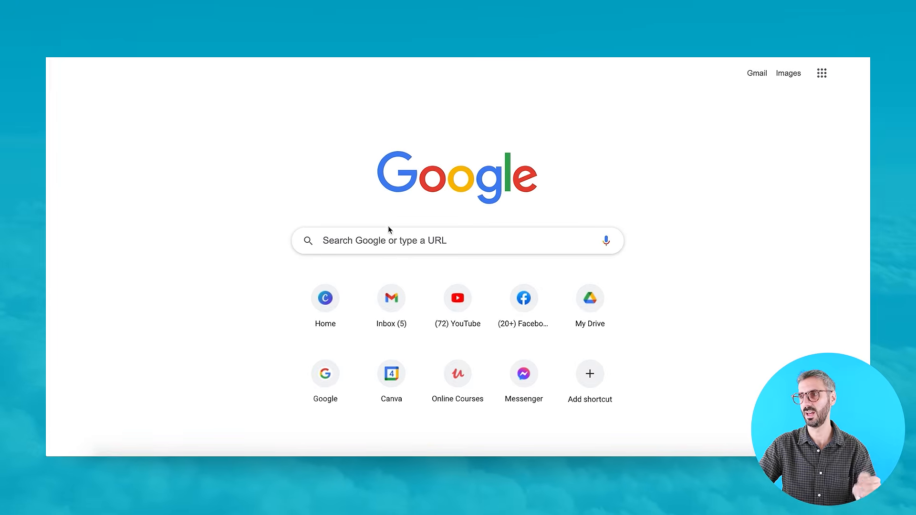
Search Google for "you suck at powerpoint".
{"action": "left_click", "coordinate": [394, 251]}
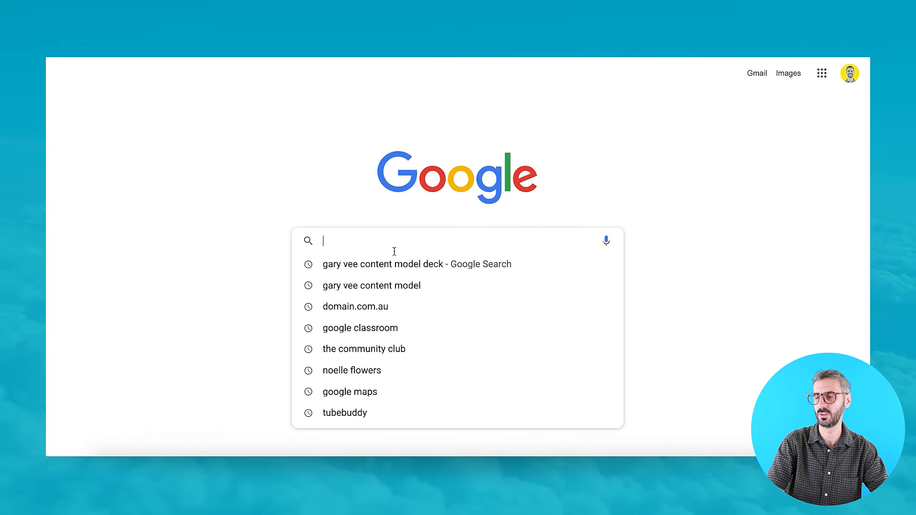
{"action": "type", "text": "you suck"}
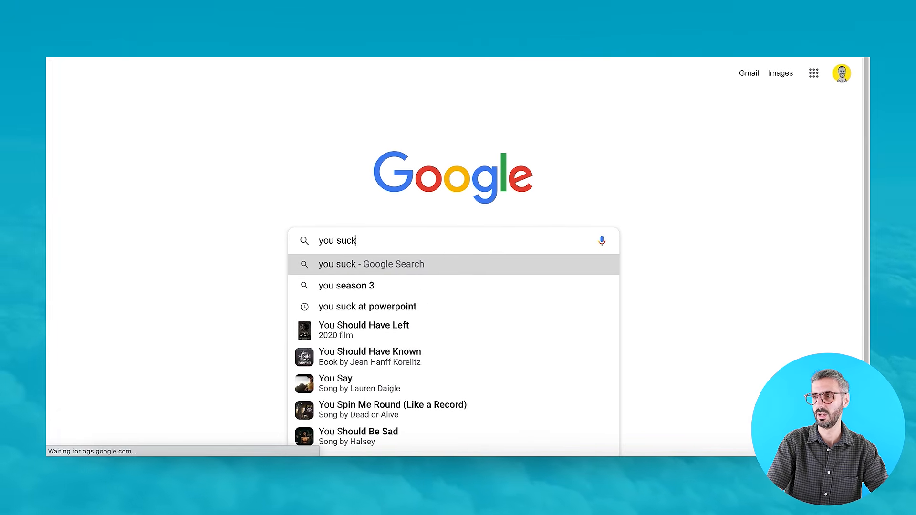
{"action": "type", "text": " at powerpoint"}
{"action": "key", "text": "Return"}
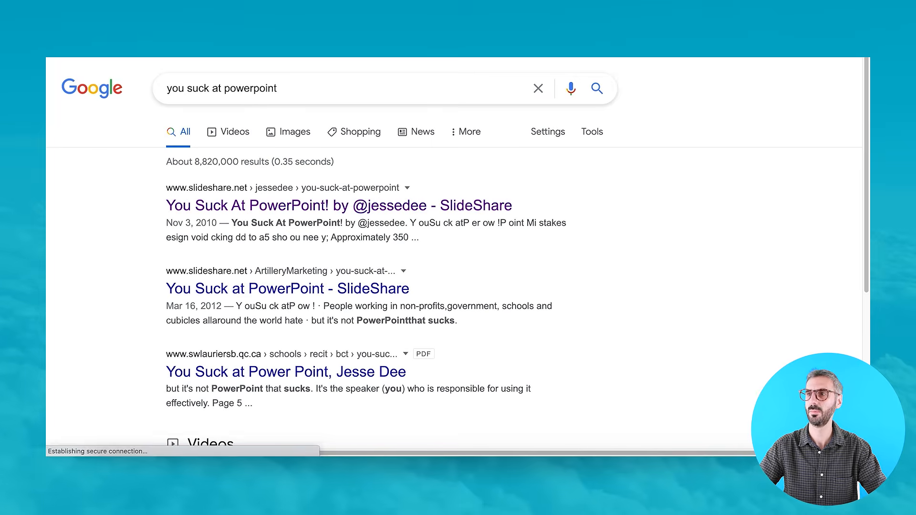
Open the first SlideShare result and copy its page address.
{"action": "left_click", "coordinate": [240, 199]}
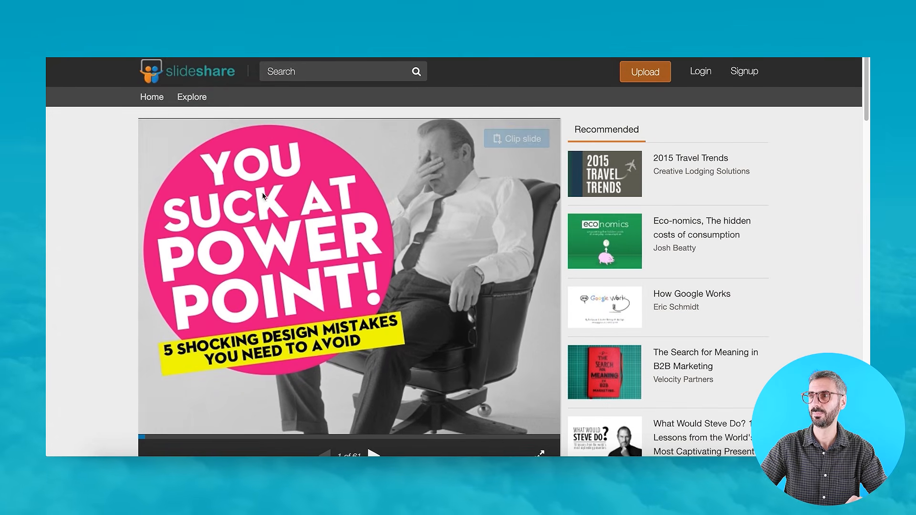
{"action": "right_click", "coordinate": [290, 60]}
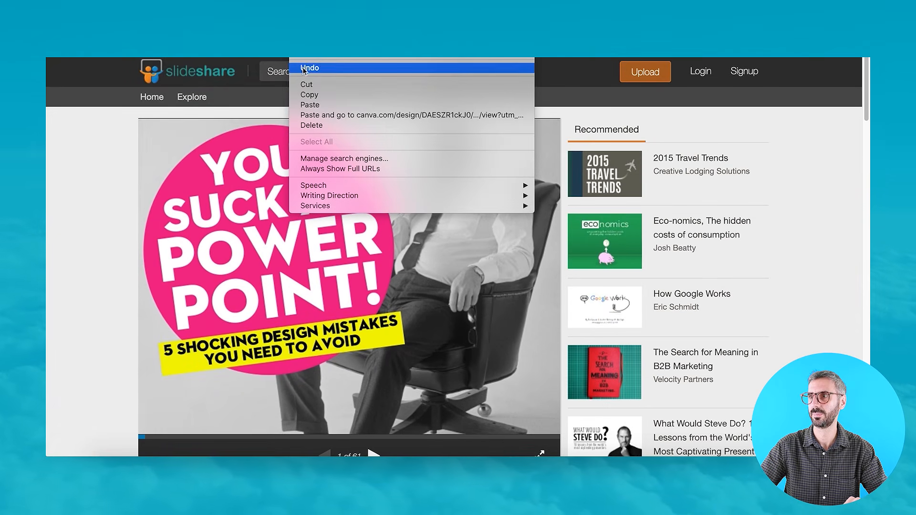
{"action": "left_click", "coordinate": [311, 95]}
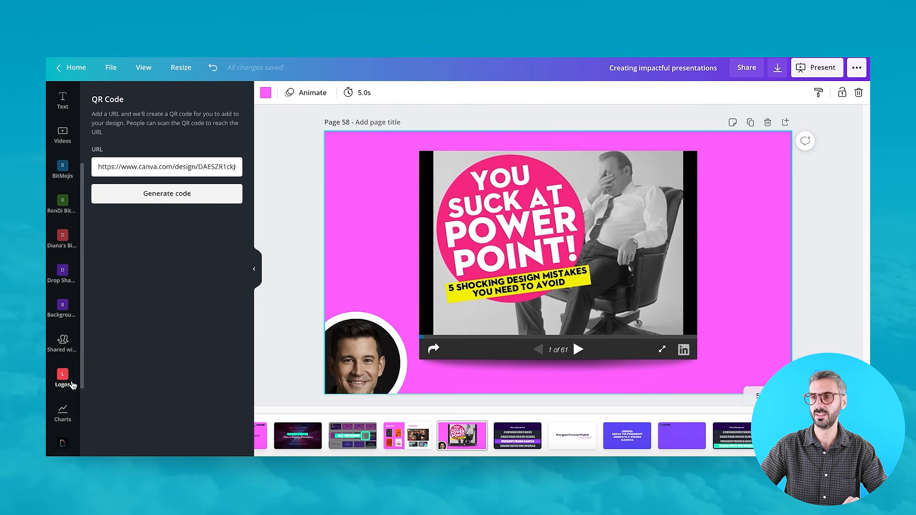
Embed the copied SlideShare link into the page using the Embeds app.
{"action": "left_click", "coordinate": [65, 437]}
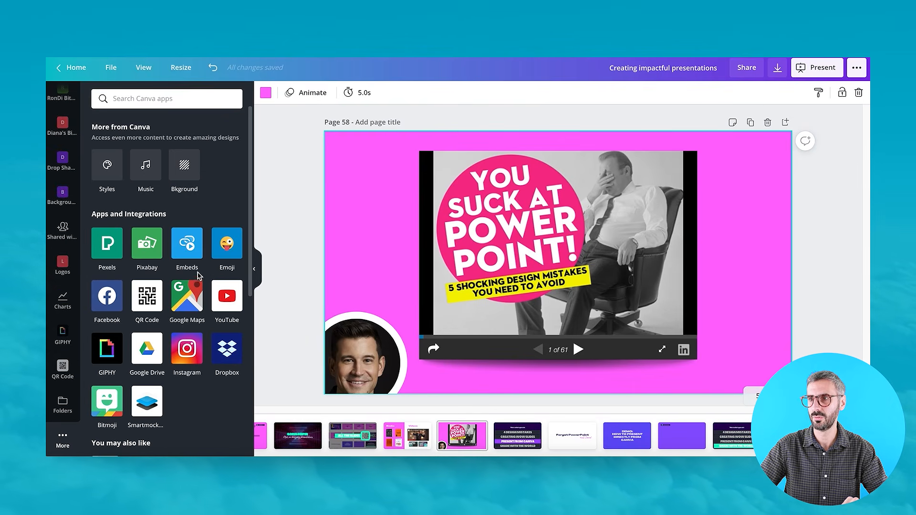
{"action": "left_click", "coordinate": [188, 250]}
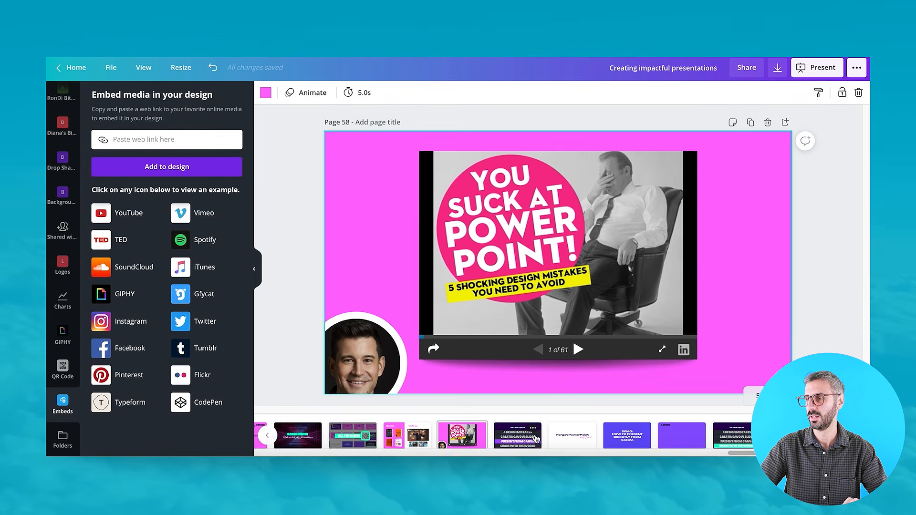
{"action": "key", "text": "ctrl+v"}
{"action": "left_click", "coordinate": [173, 168]}
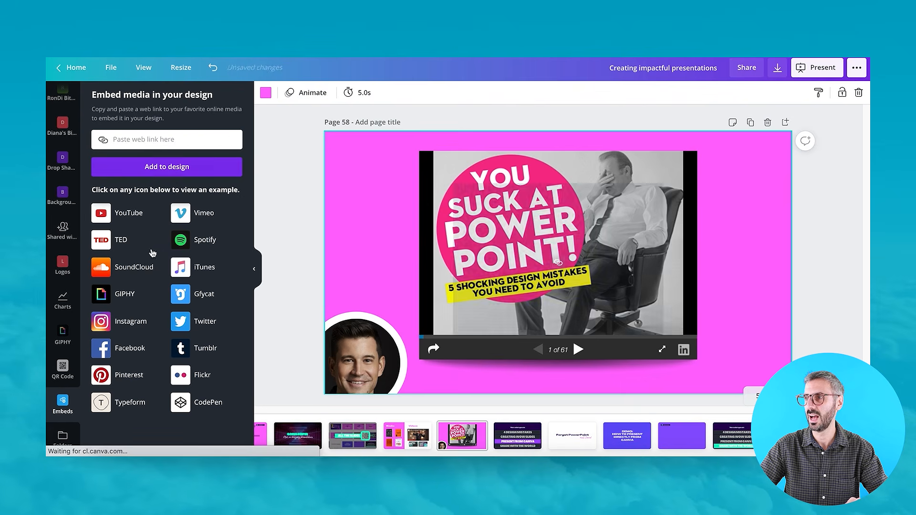
Move the newly added embed aside and delete it.
{"action": "left_click_drag", "start_coordinate": [537, 238], "coordinate": [576, 230]}
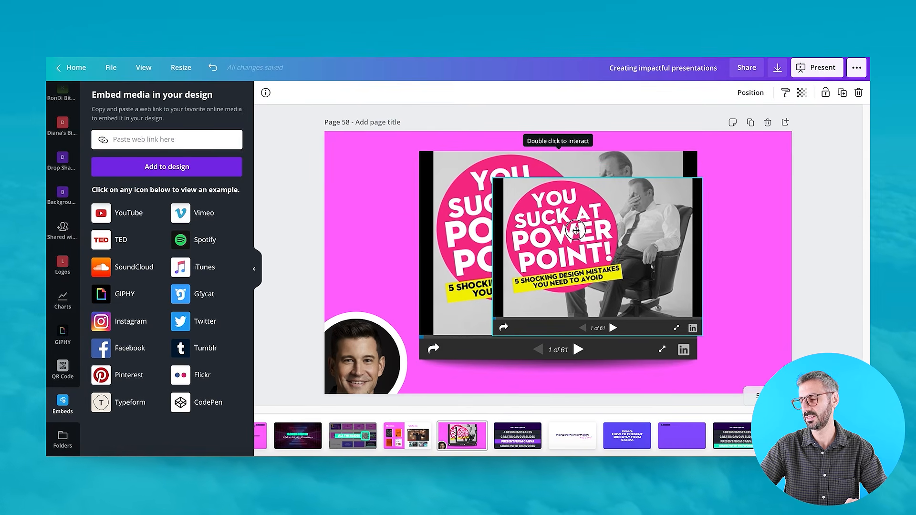
{"action": "key", "text": "Delete"}
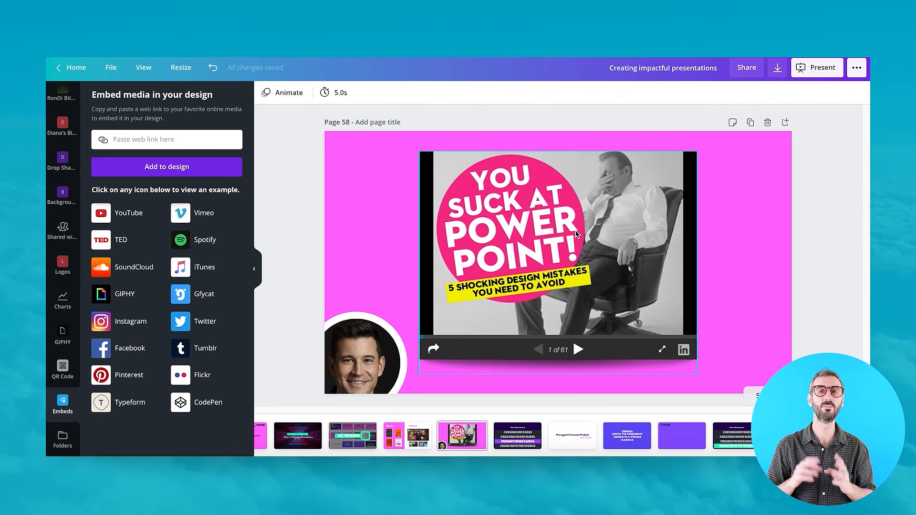